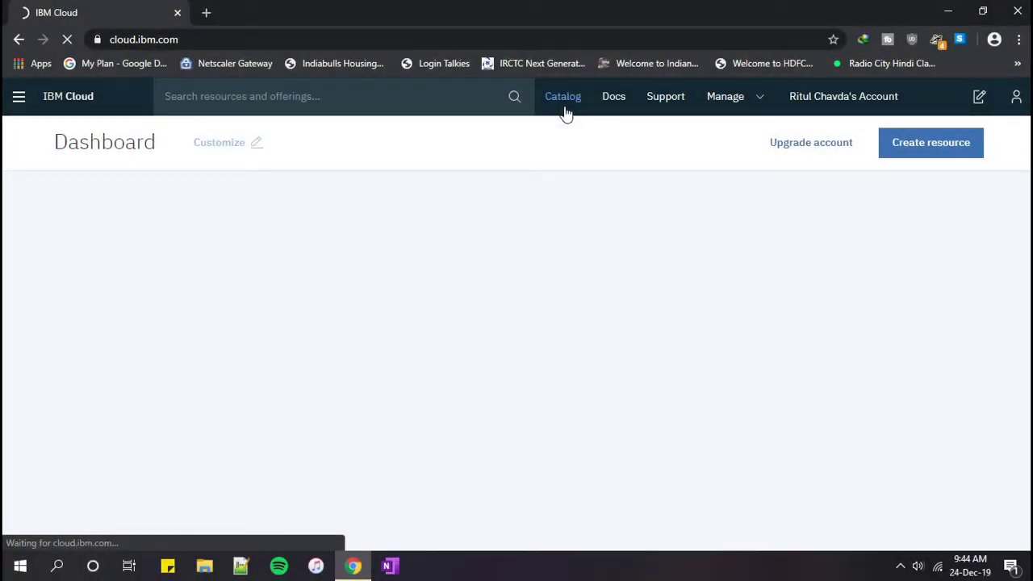
Step: Search the catalog for "cloud foundry" and open the Cloud Foundry compute service
click(565, 112)
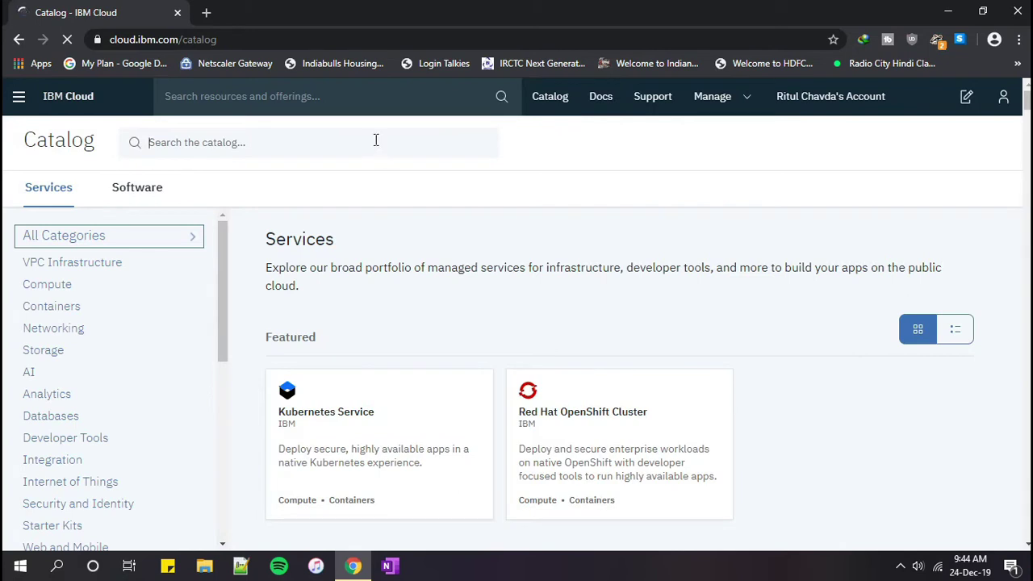
text(cloudfounr)
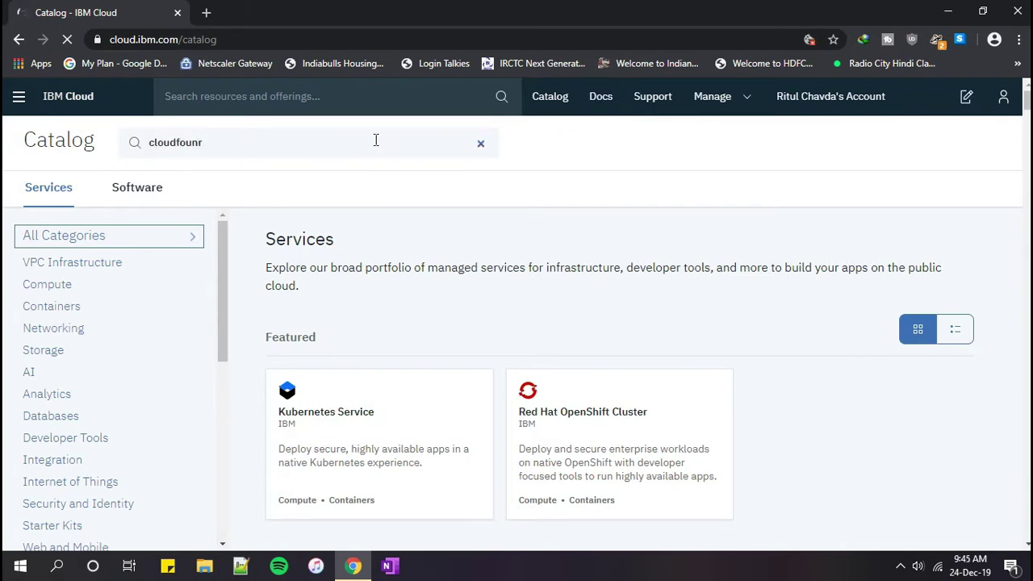
key(Right)
key(Right)
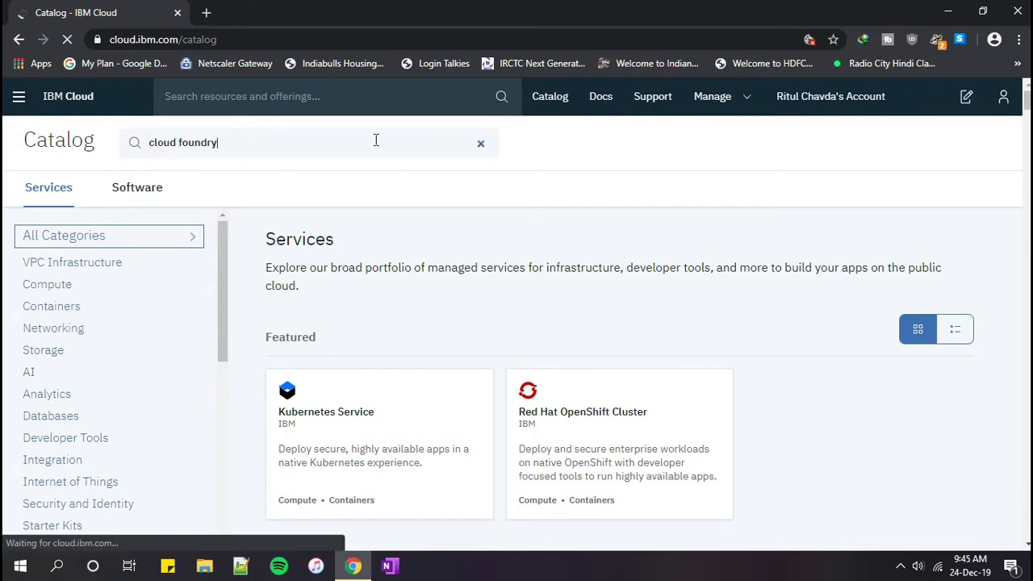
scroll(512, 327, down, 10)
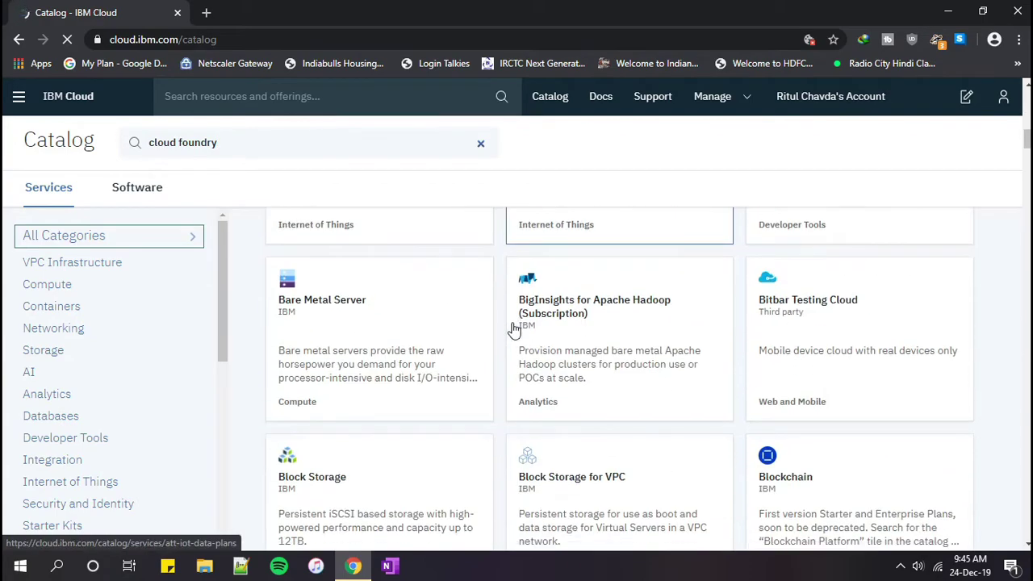
scroll(512, 328, down, 1)
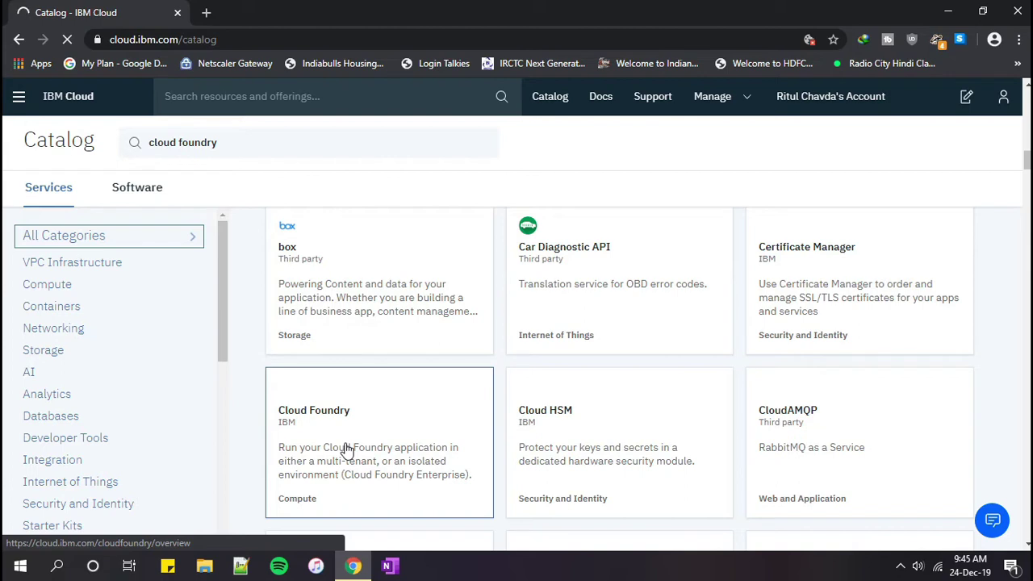
click(347, 449)
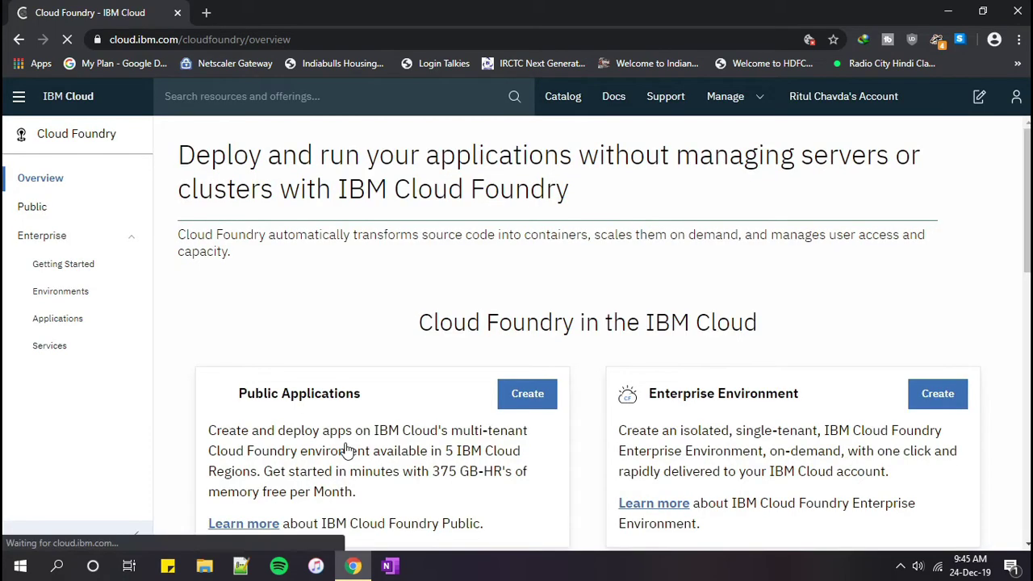
Step: Create a public Cloud Foundry application, naming it with the account owner's first name followed by "-cf"
click(517, 398)
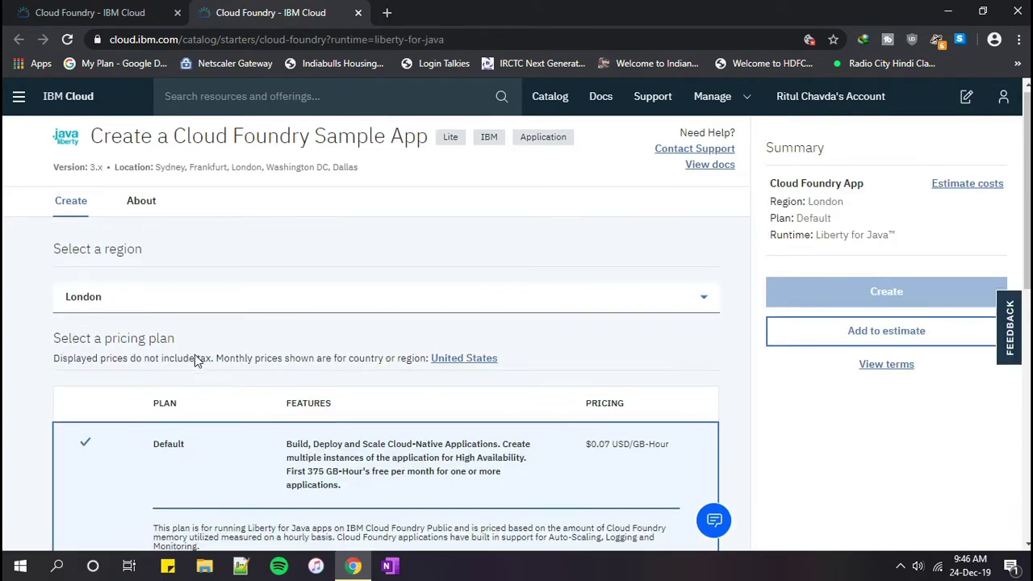
scroll(197, 363, down, 3)
scroll(196, 360, down, 5)
click(108, 308)
text(Ri)
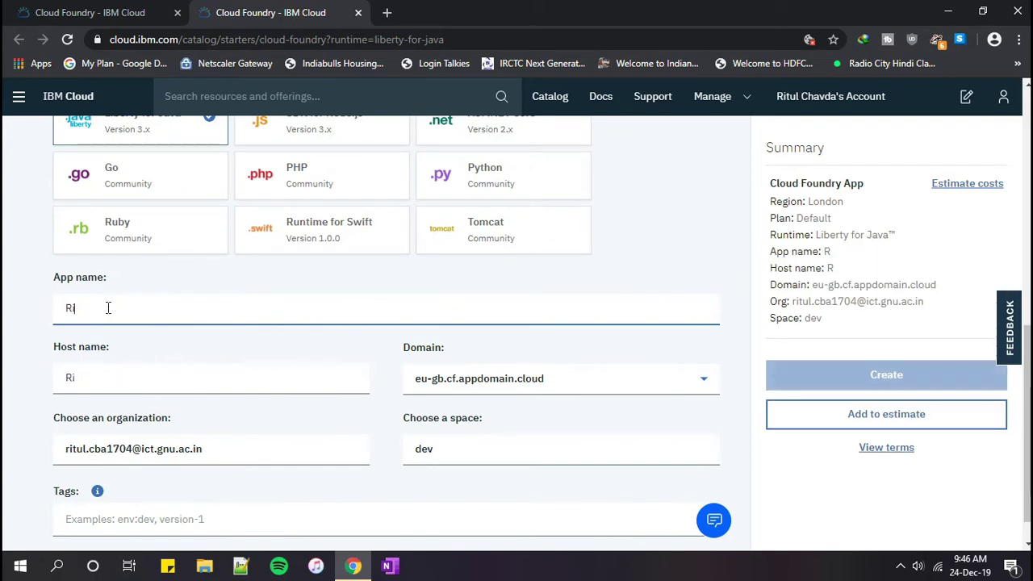
text(tul-cf)
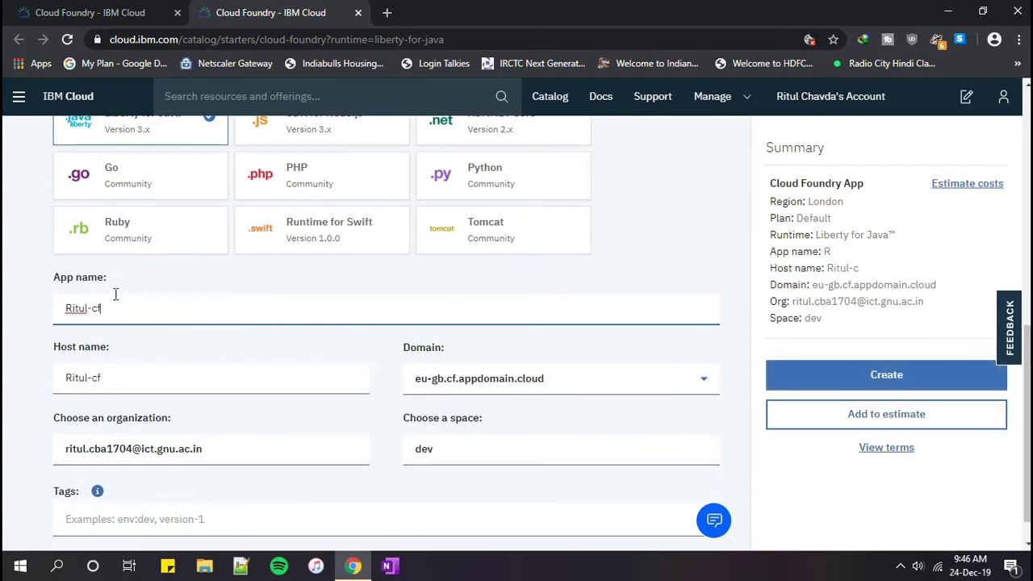
scroll(184, 446, down, 1)
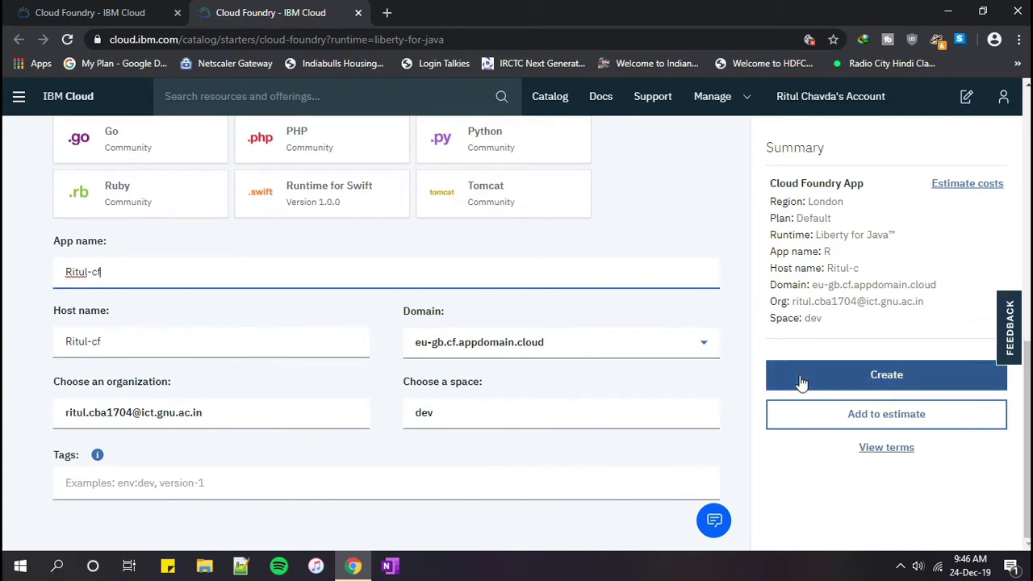
click(802, 382)
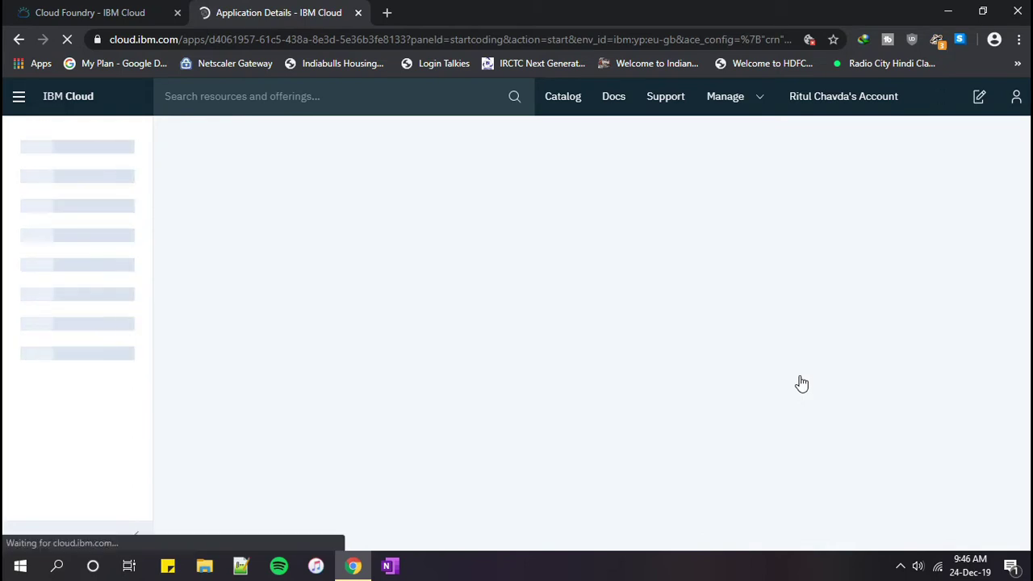
key(super)
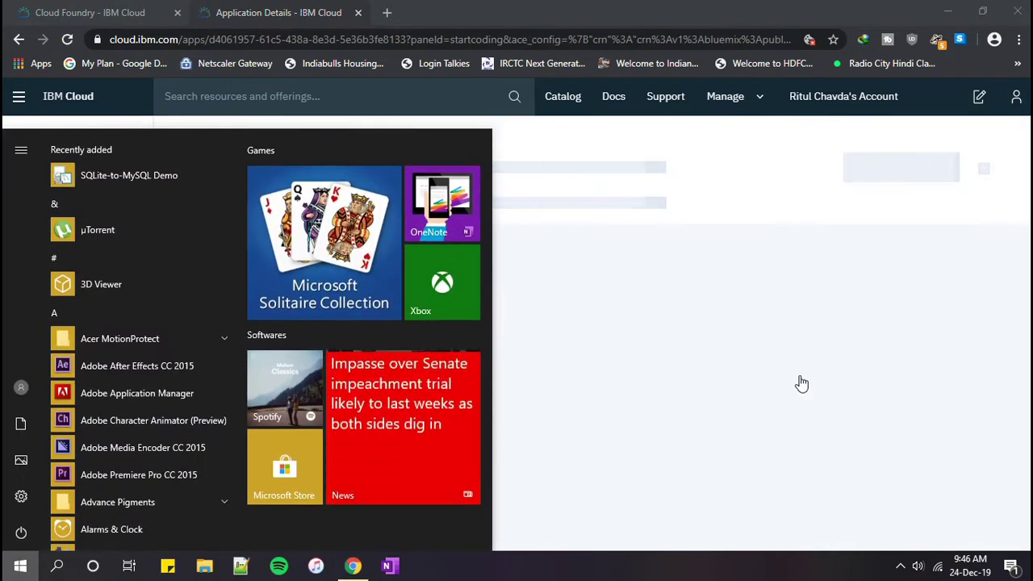
key(super)
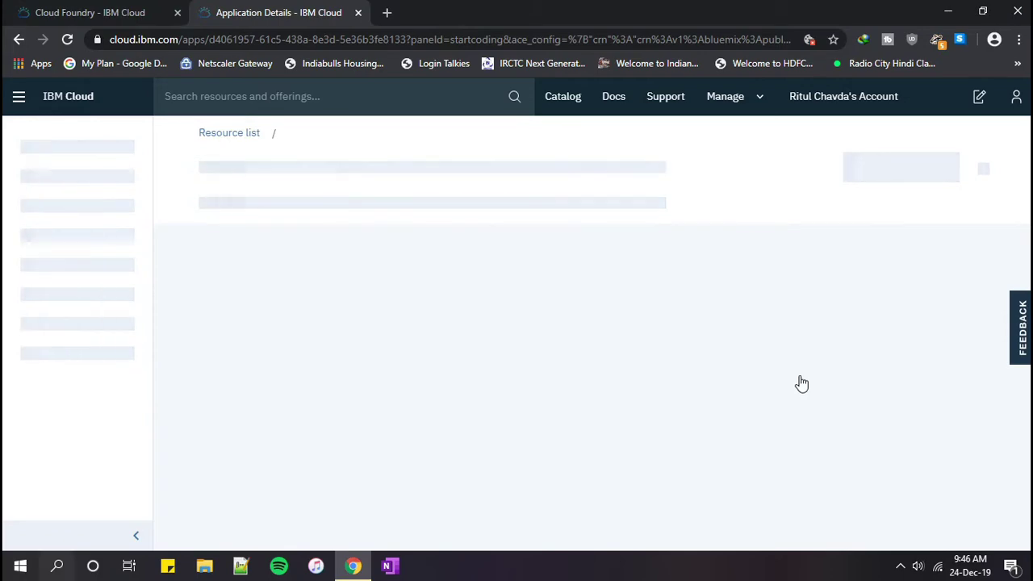
key(super)
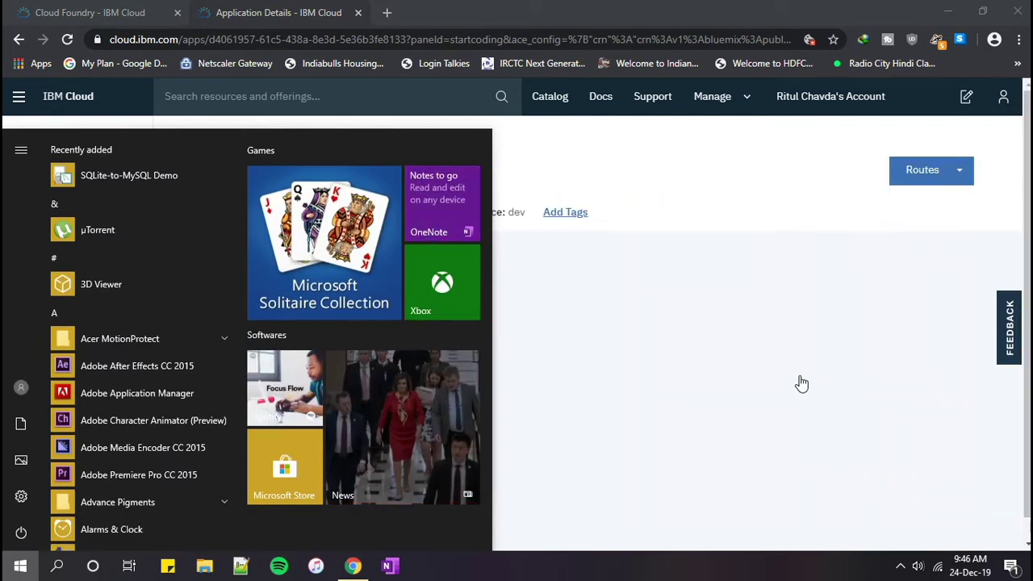
key(super)
mouse_move(622, 6)
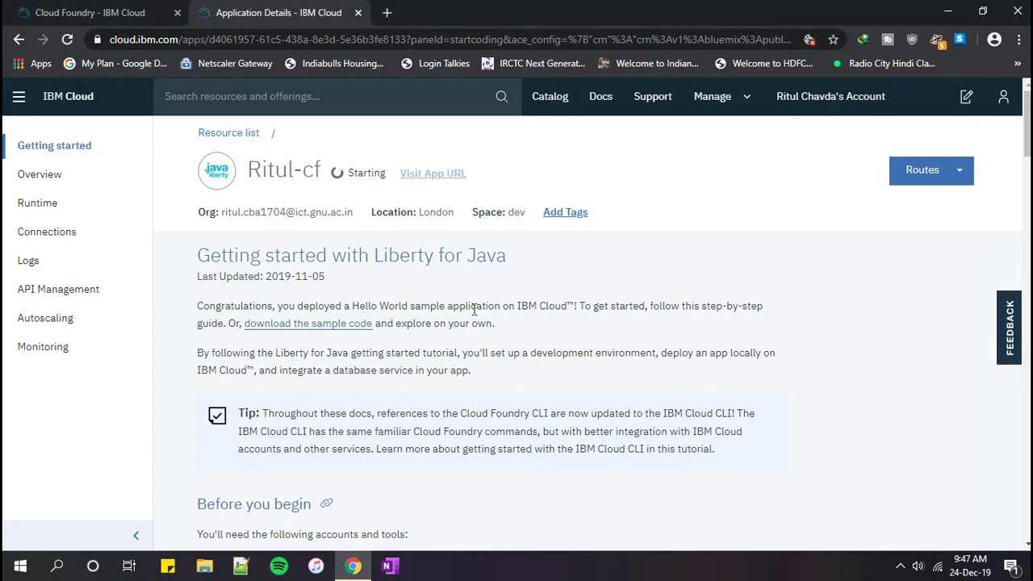
Step: Open the Liberty for Java sample code page from the getting started guide and close it again
click(290, 325)
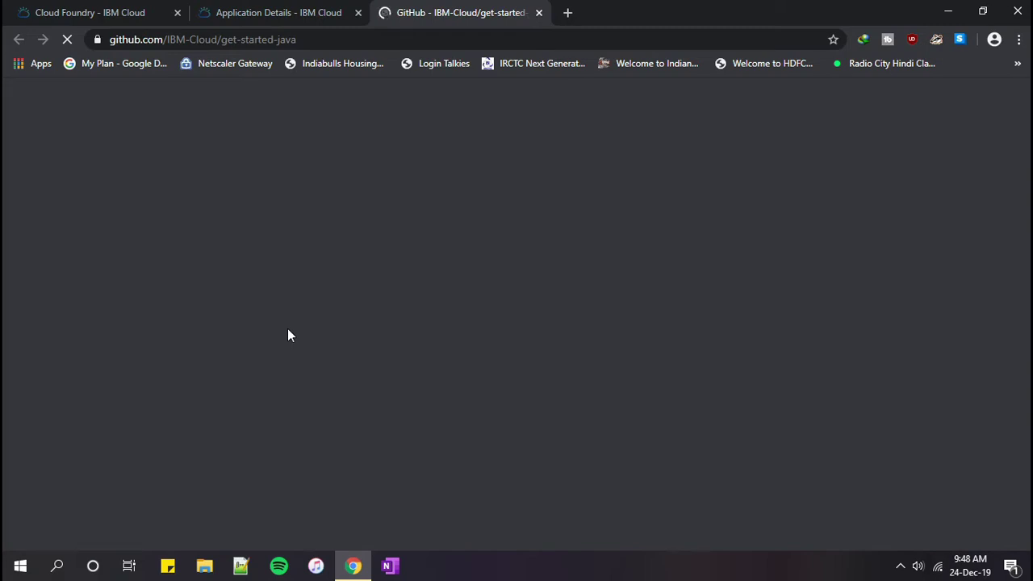
click(234, 10)
click(538, 12)
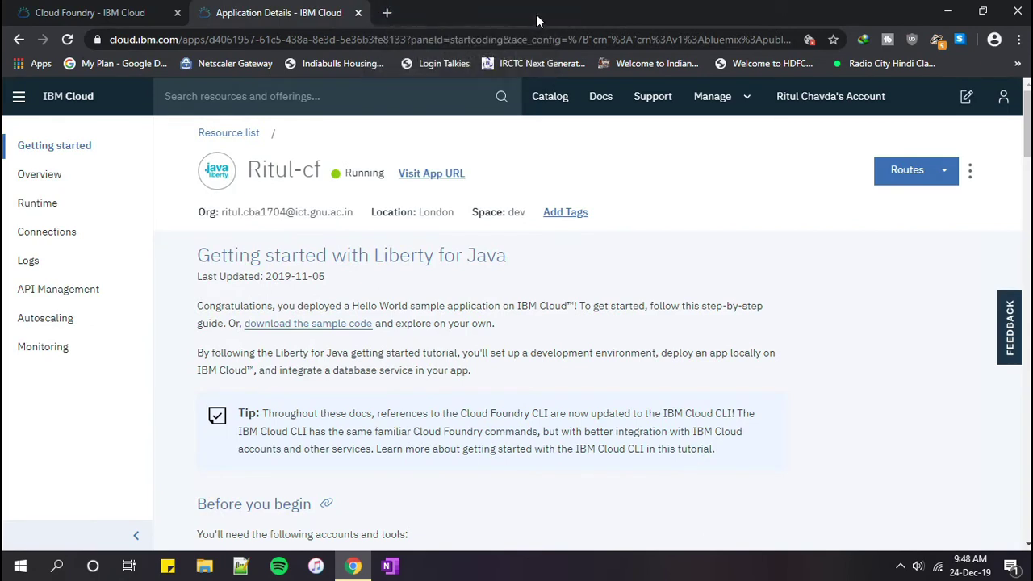
Step: Open the app's Overview page, reload it, and look through its runtime, activity feed and continuous delivery sections
click(40, 176)
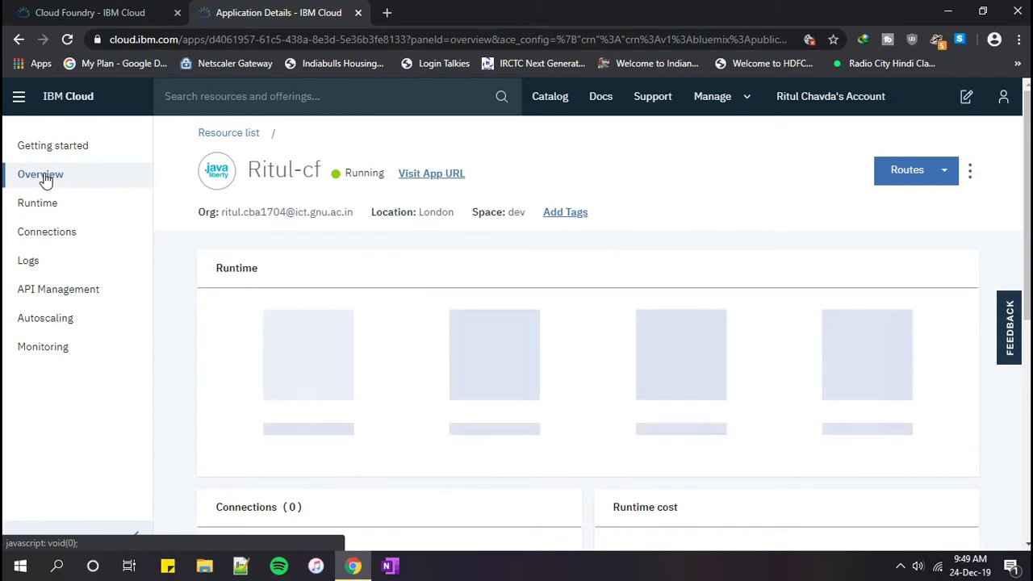
click(67, 41)
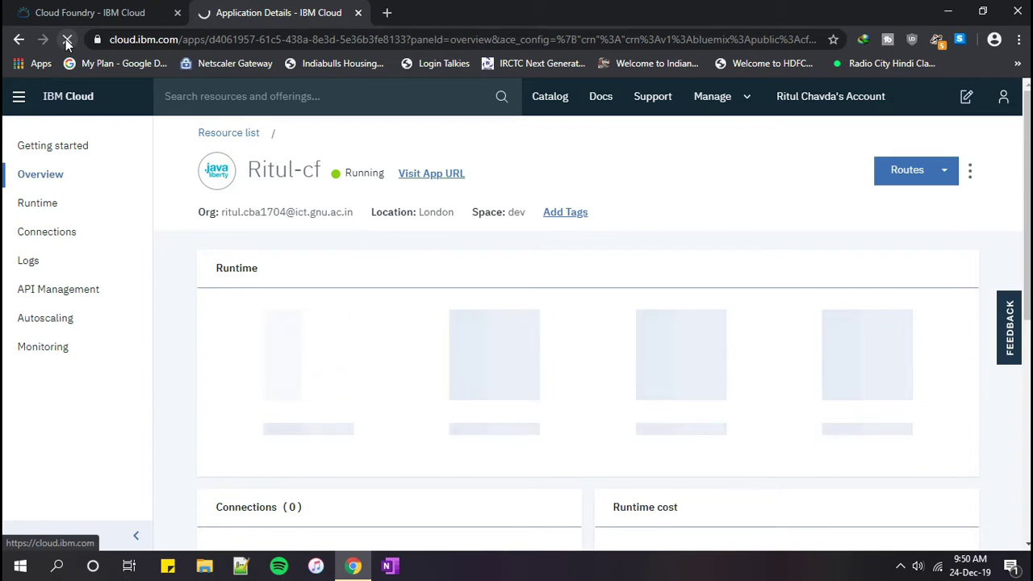
scroll(152, 247, down, 5)
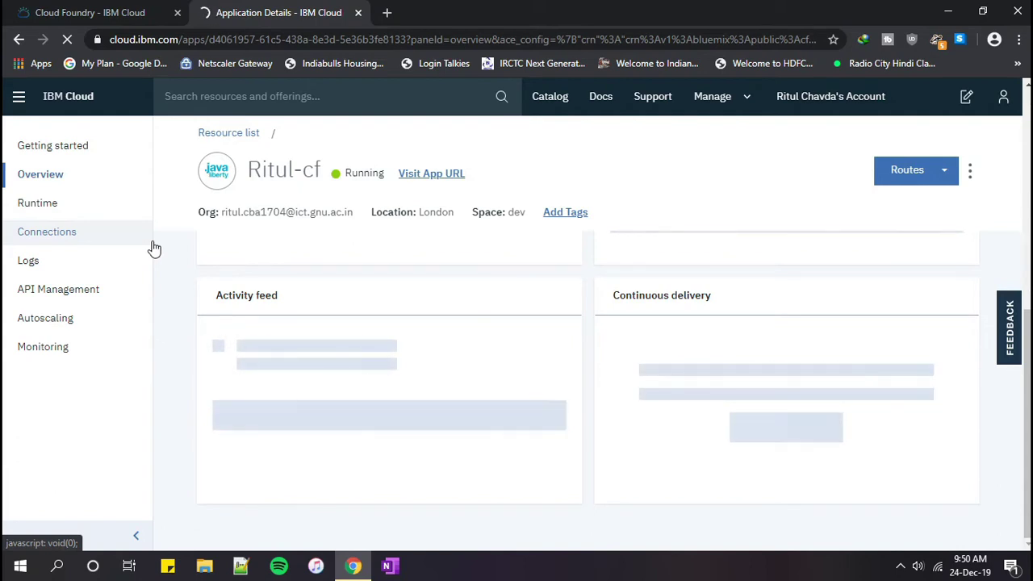
Step: Switch the computer's Wi-Fi connection to the GNU_Student network
click(937, 567)
click(908, 198)
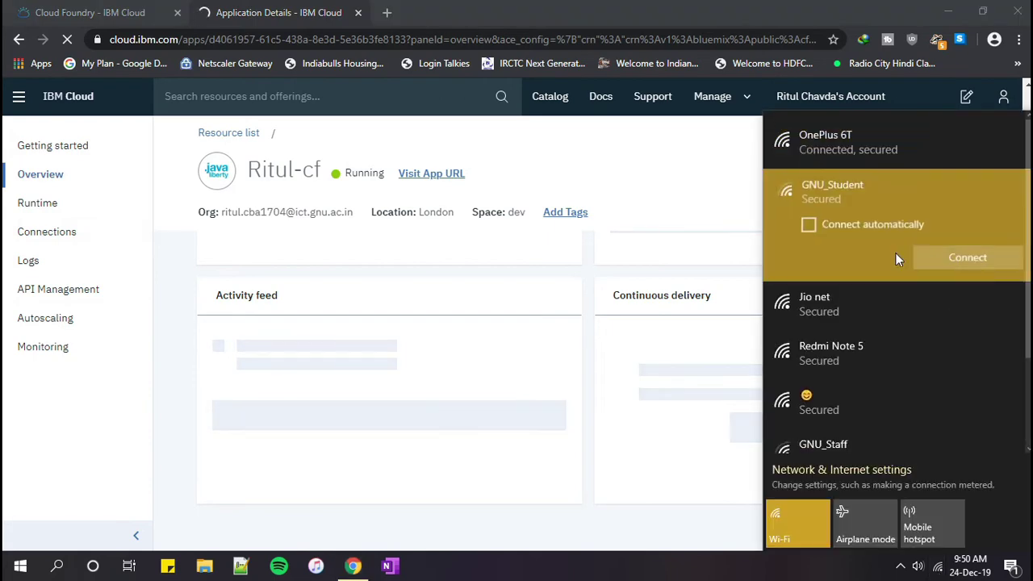
click(895, 257)
click(626, 18)
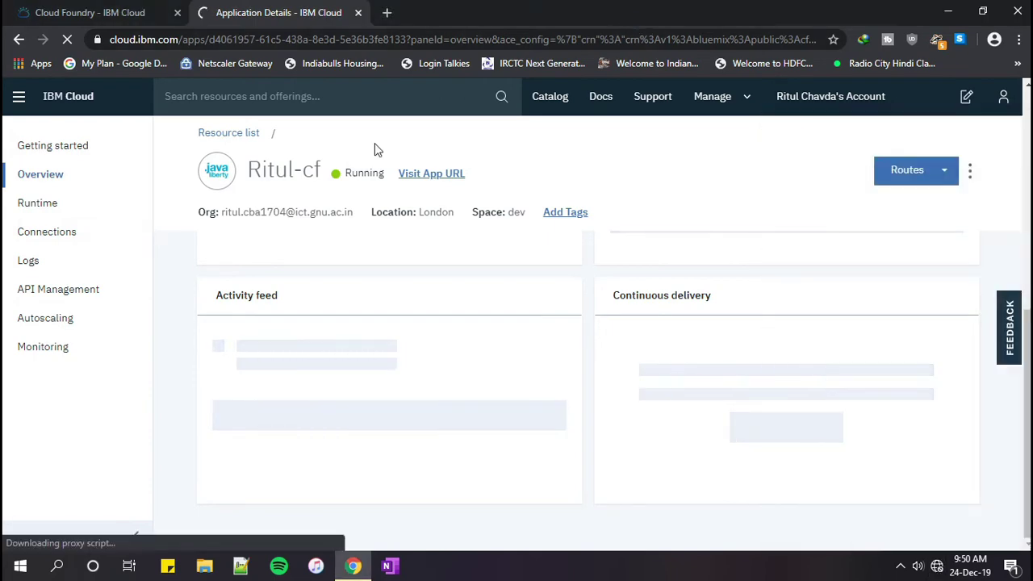
Step: Load google.com in a new tab to test the connection, and return to the application details tab
click(379, 12)
text(google.com)
key(Return)
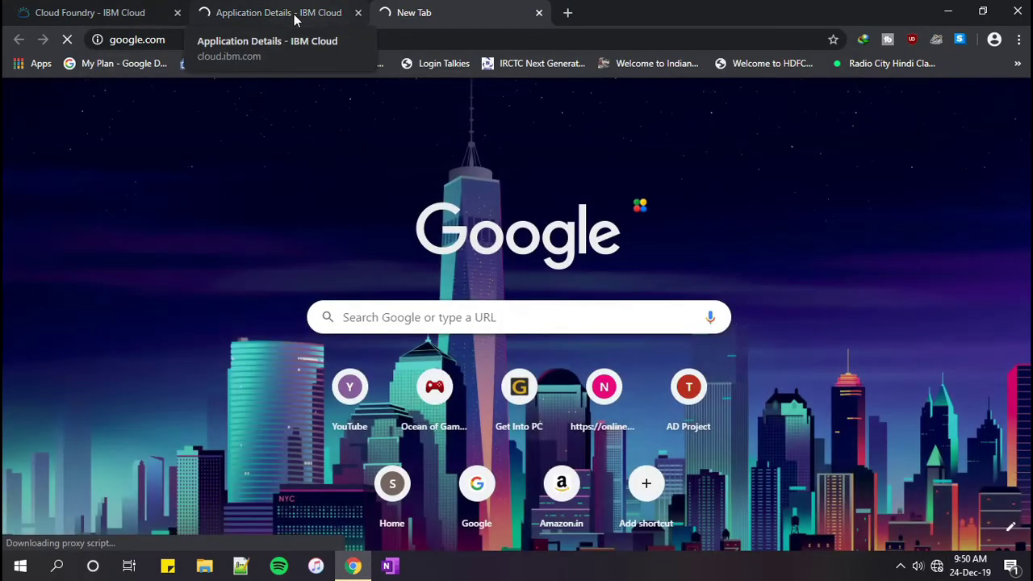
click(924, 566)
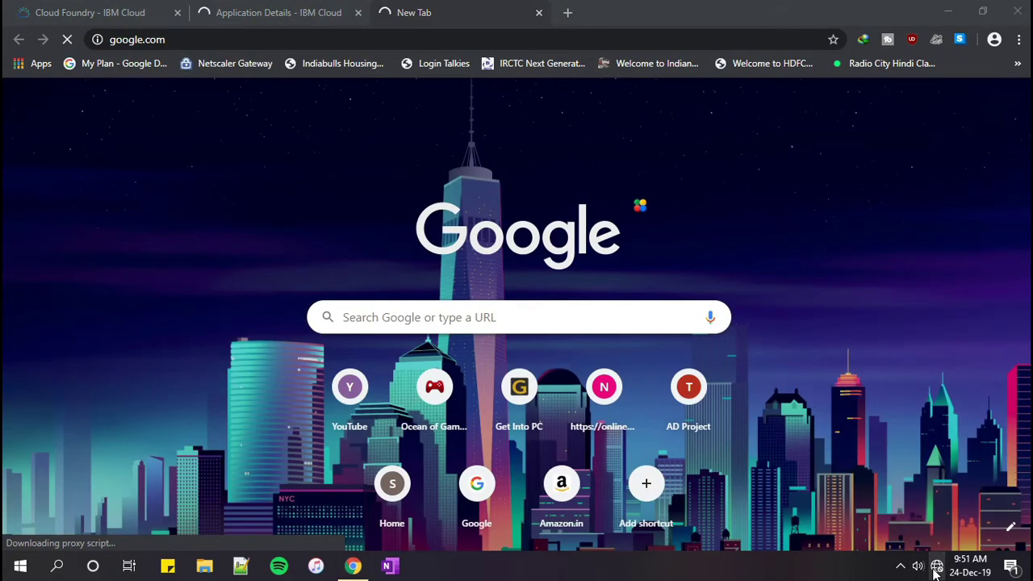
click(477, 20)
click(278, 12)
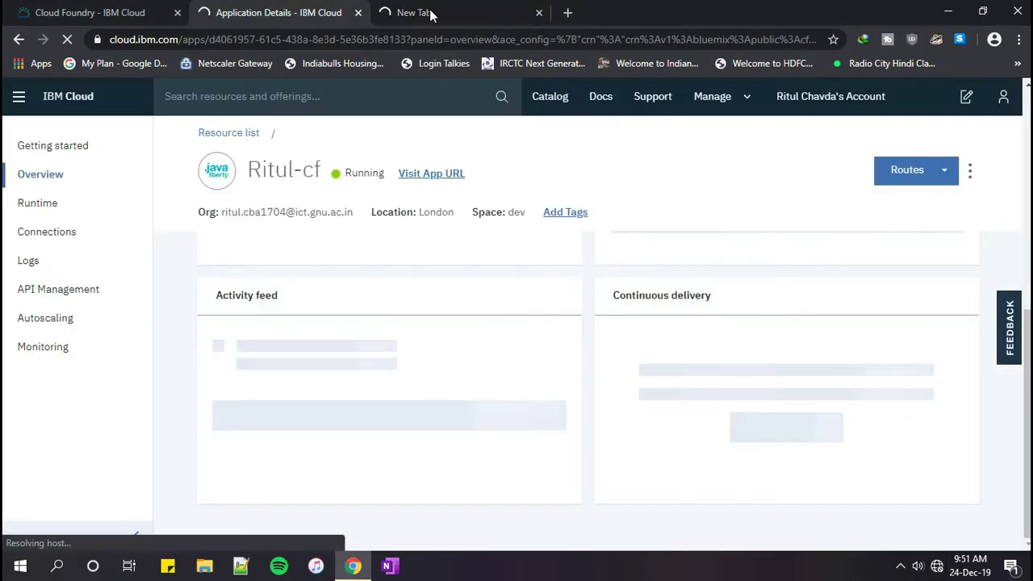
Step: Compare the loading tabs and request google.com again in the test tab
click(414, 13)
click(279, 12)
click(381, 15)
click(296, 40)
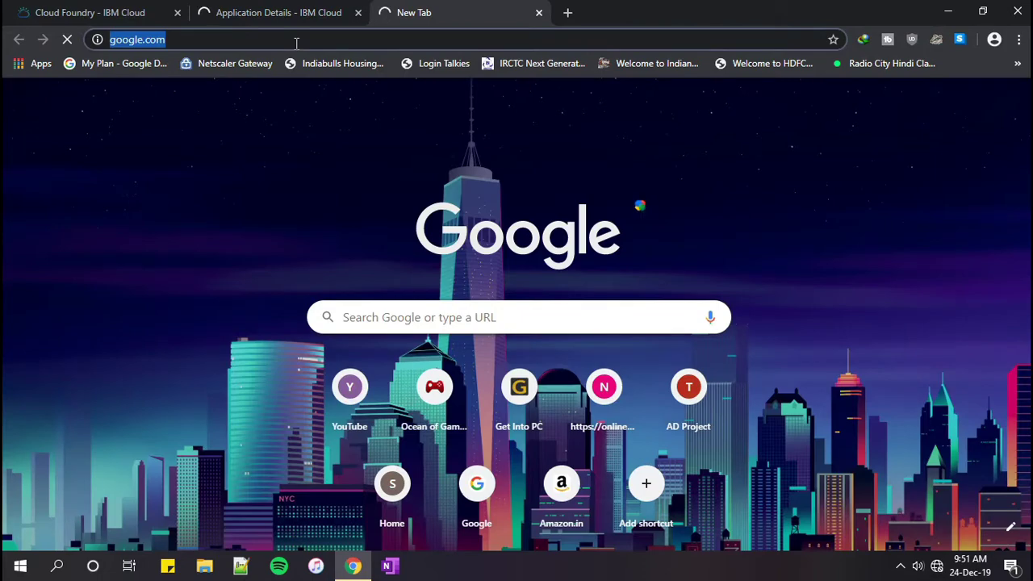
key(Return)
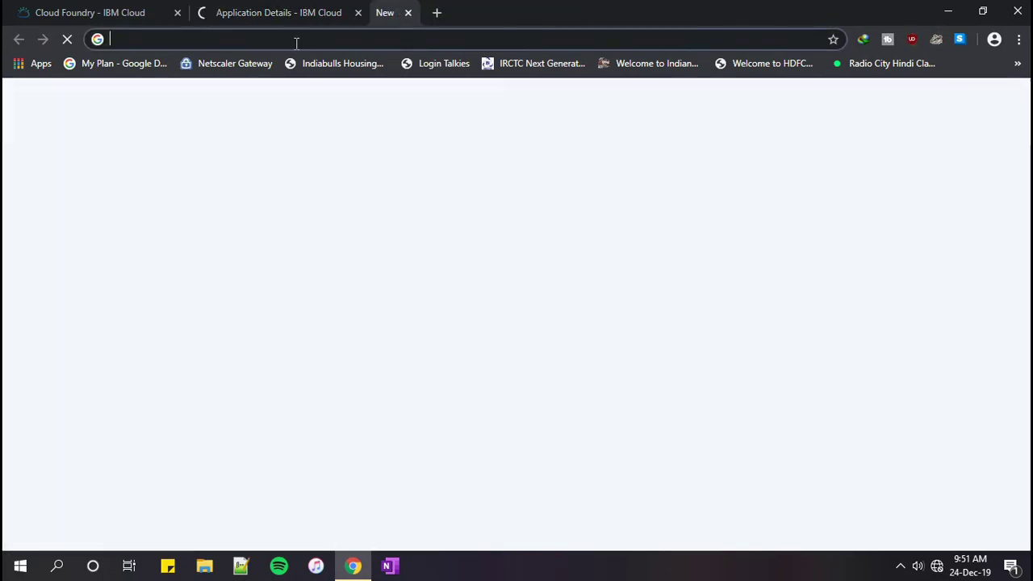
click(296, 40)
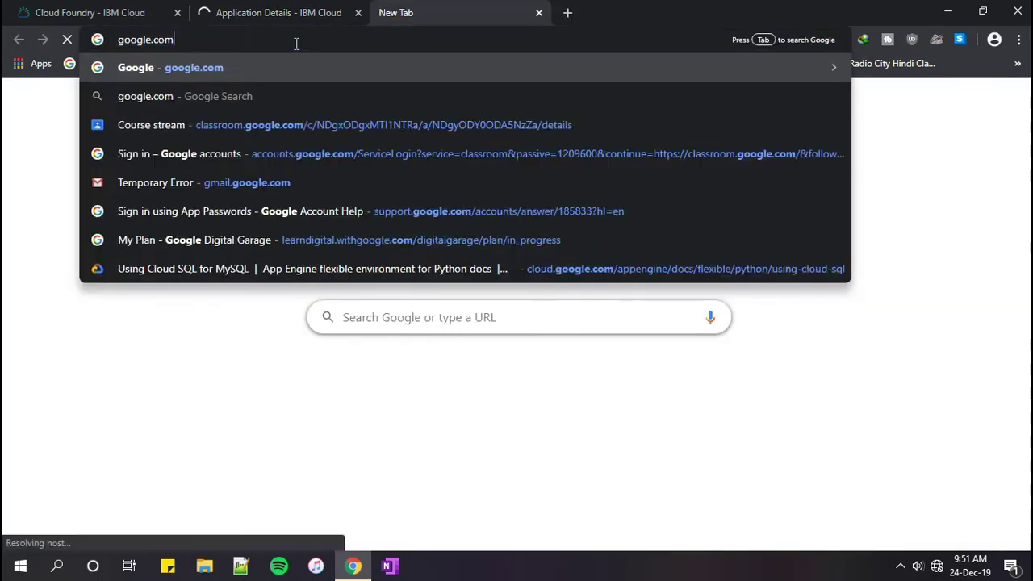
key(Return)
Step: Try to reload the interrupted application details page, and check the google.com tab
click(299, 12)
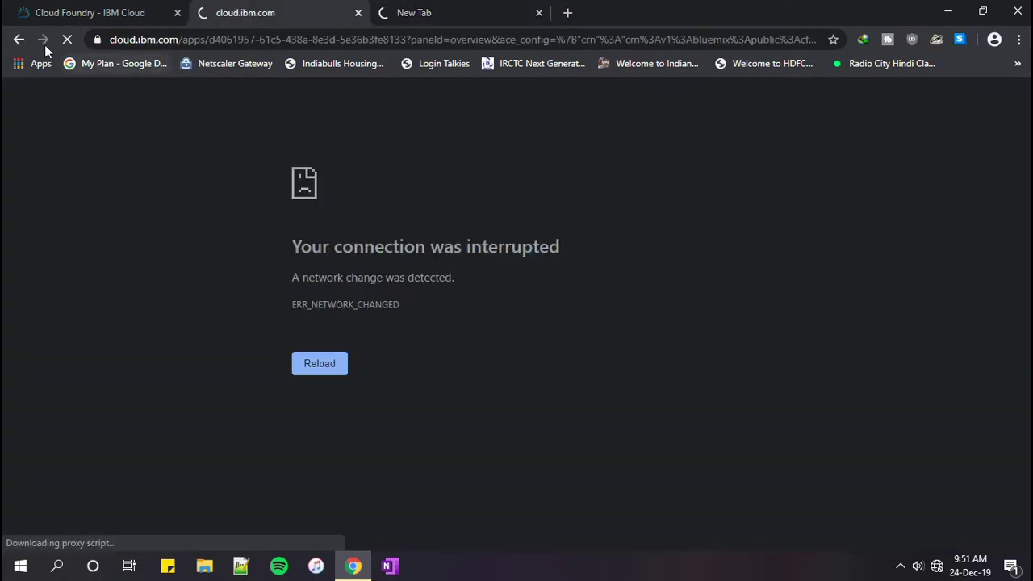
click(463, 8)
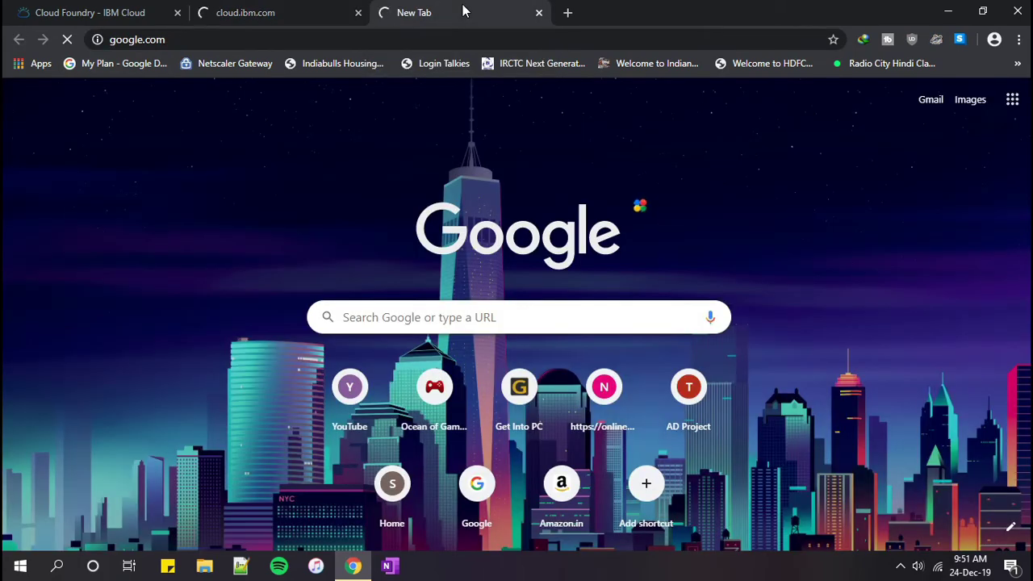
click(240, 11)
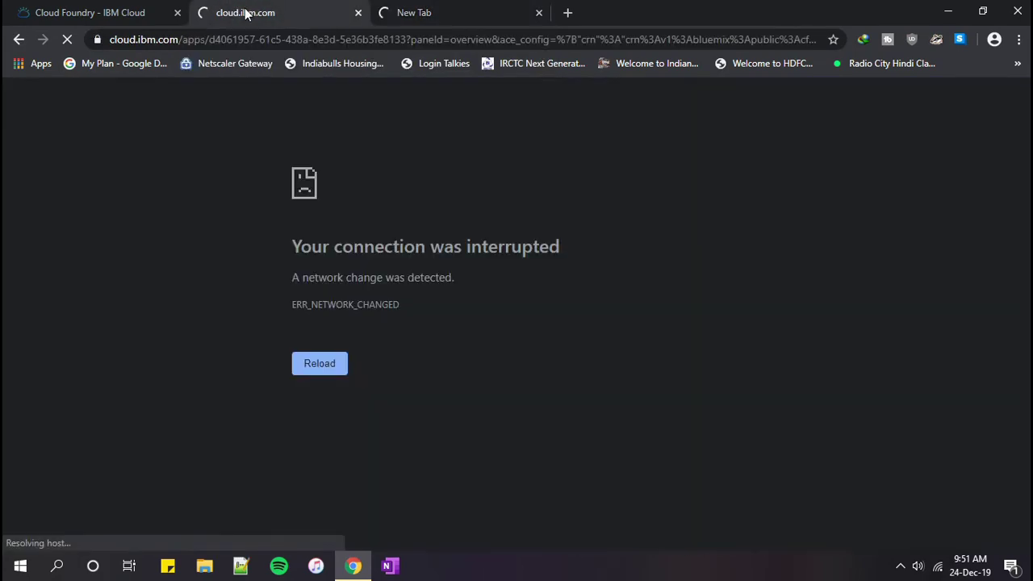
click(306, 365)
click(506, 6)
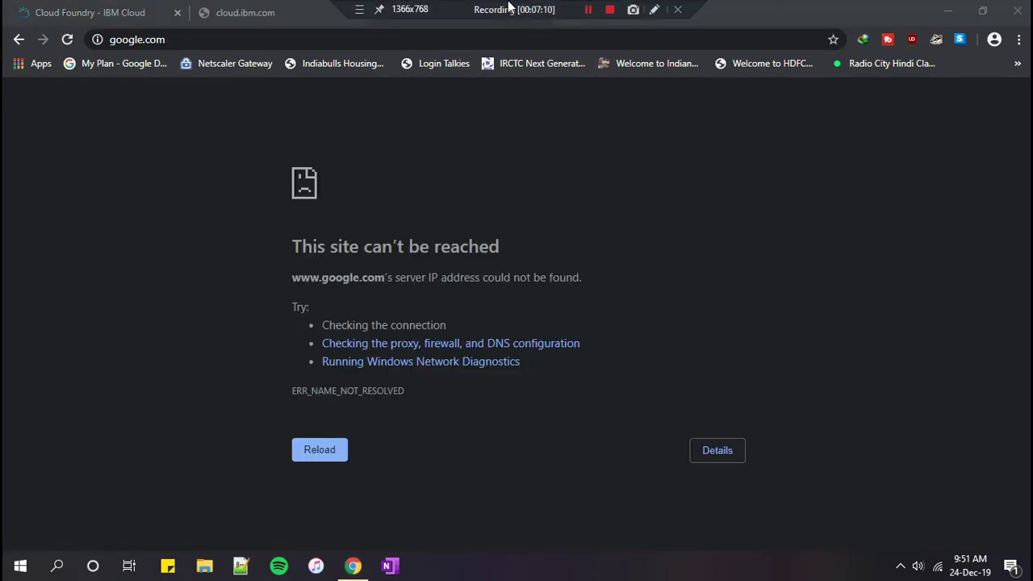
Step: Open google.com in three additional tabs to test the new network connection
key(ctrl+t)
text(goog)
key(Return)
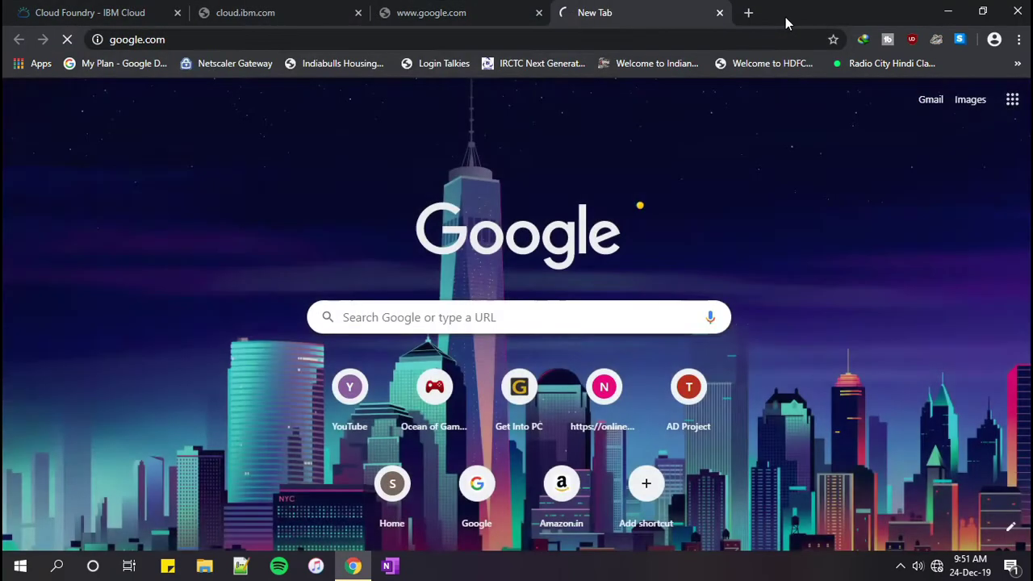
key(ctrl+t)
text(goog)
key(Return)
key(ctrl+t)
text(google.com)
key(Return)
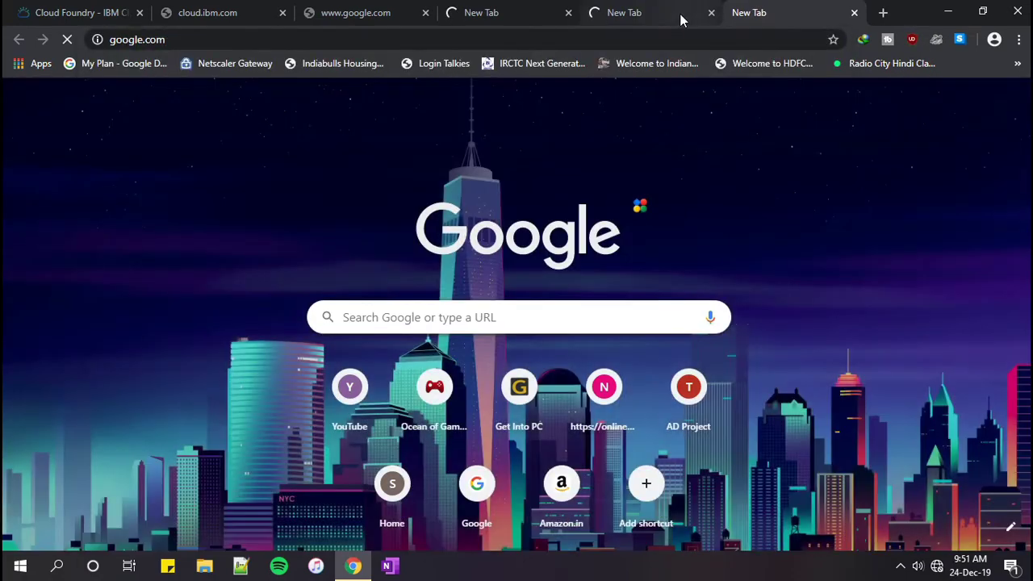
click(679, 16)
click(503, 16)
click(700, 18)
click(522, 17)
click(379, 16)
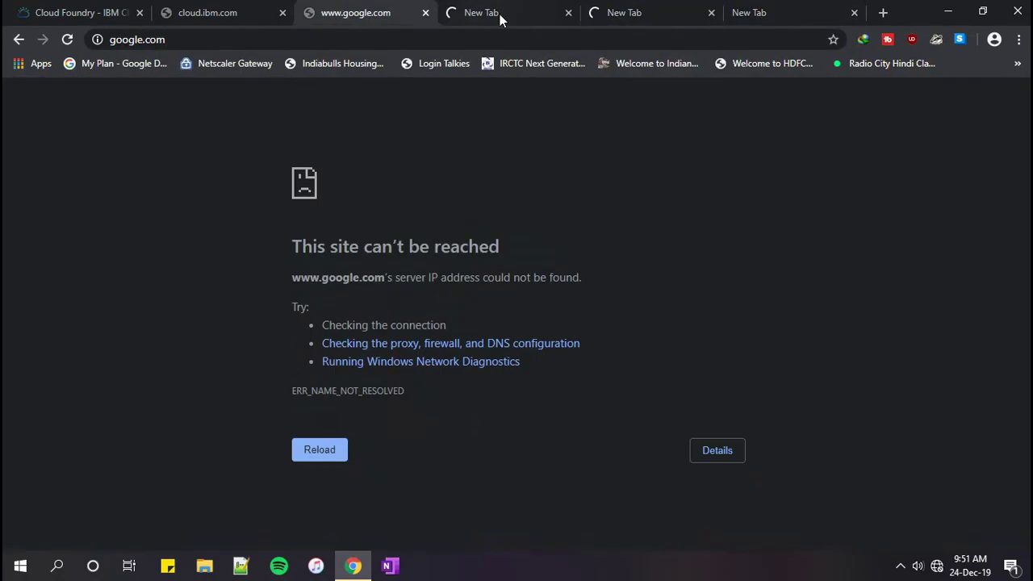
Step: Check the google.com test tabs and close all of them, keeping only the two IBM Cloud tabs
click(503, 16)
click(636, 17)
click(788, 8)
click(662, 16)
click(406, 17)
click(426, 14)
click(426, 14)
click(426, 14)
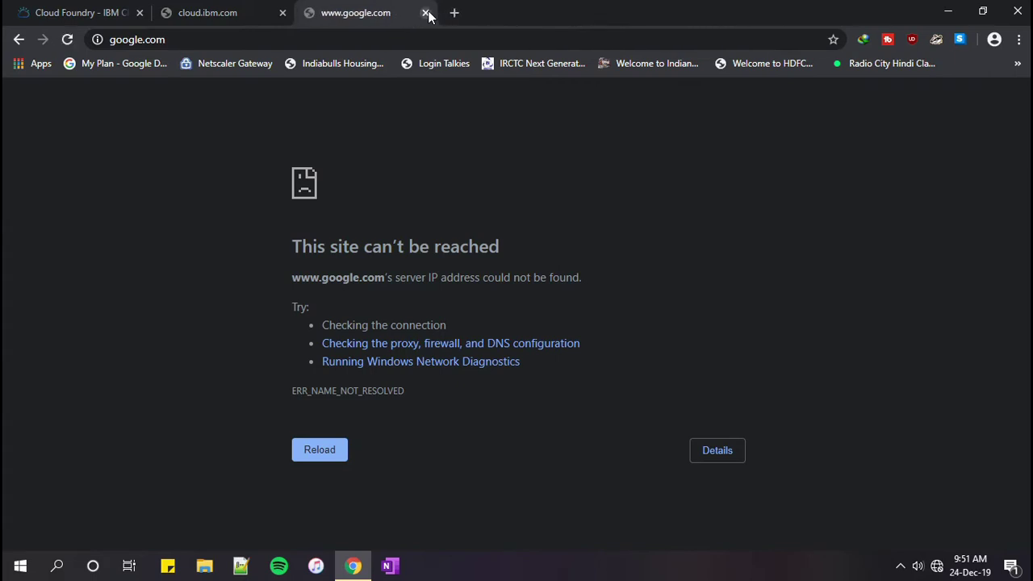
click(426, 14)
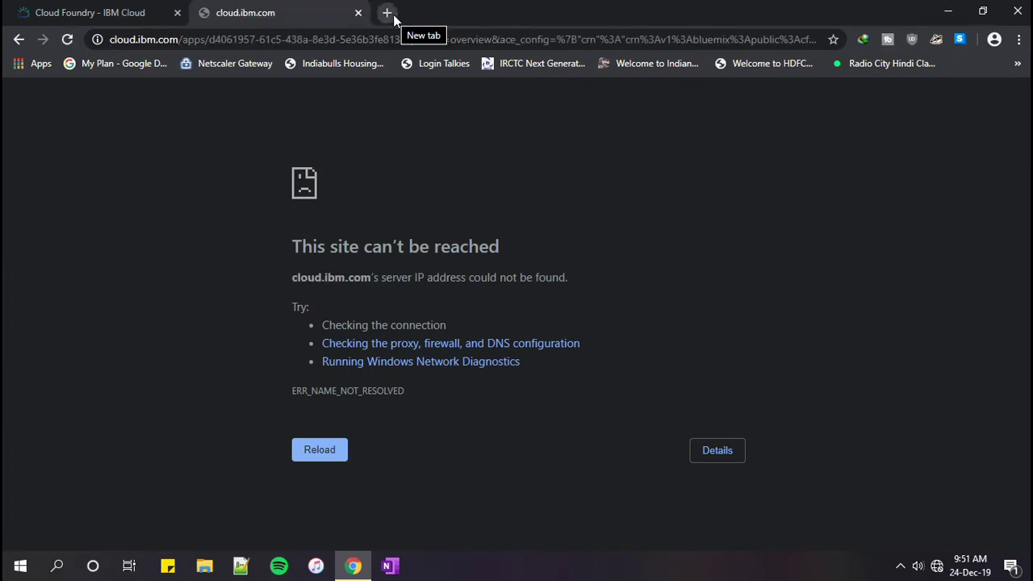
Step: Load google.com in a new tab to retest the connection, and reload the interrupted application details page
key(ctrl+n)
text(google.com)
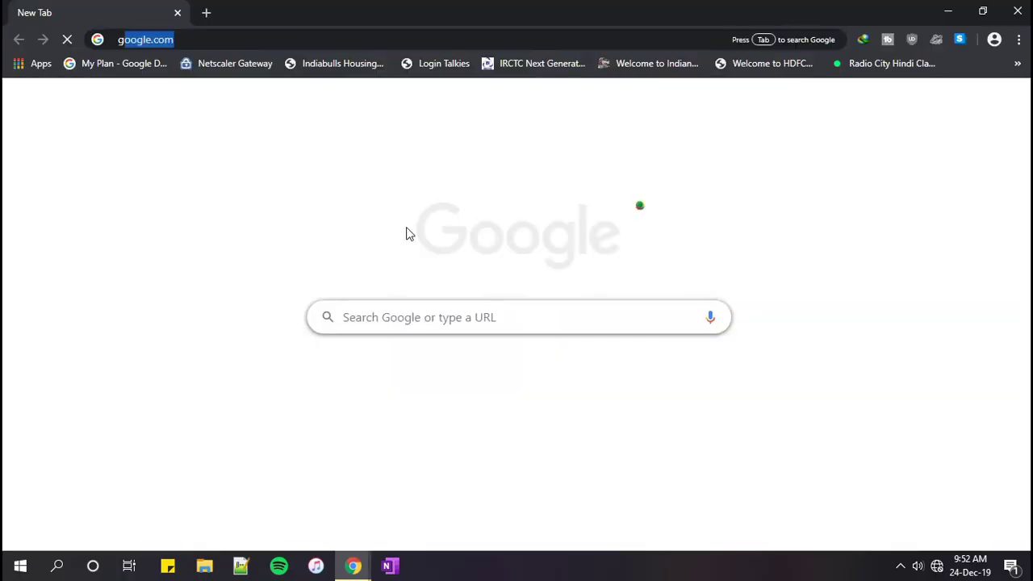
key(Return)
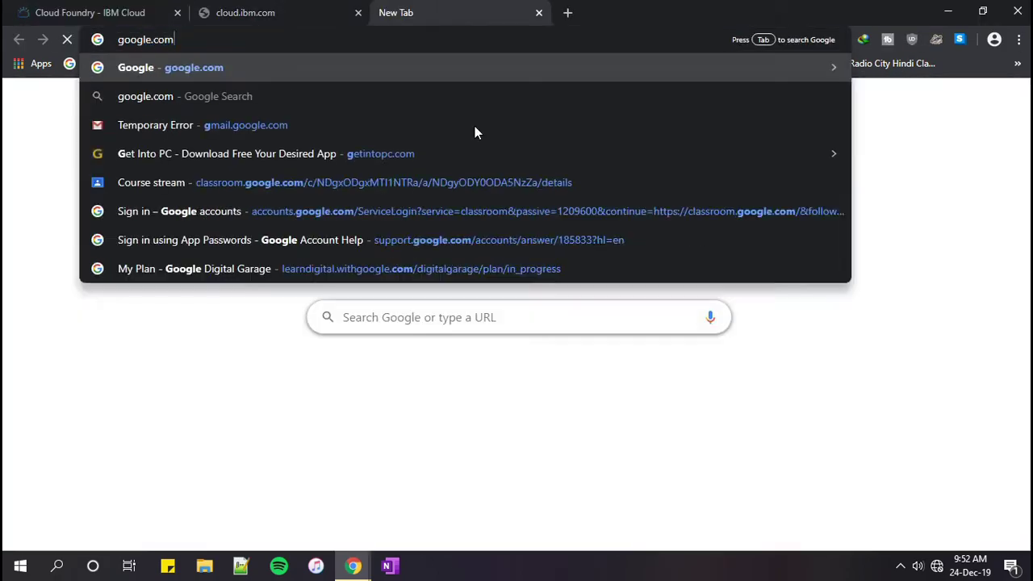
key(Return)
click(279, 13)
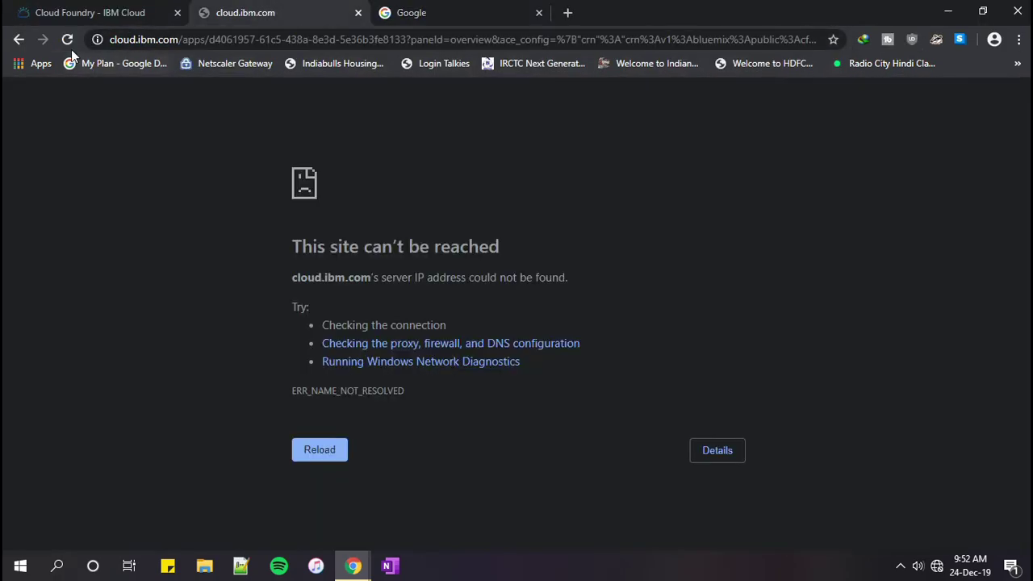
click(67, 39)
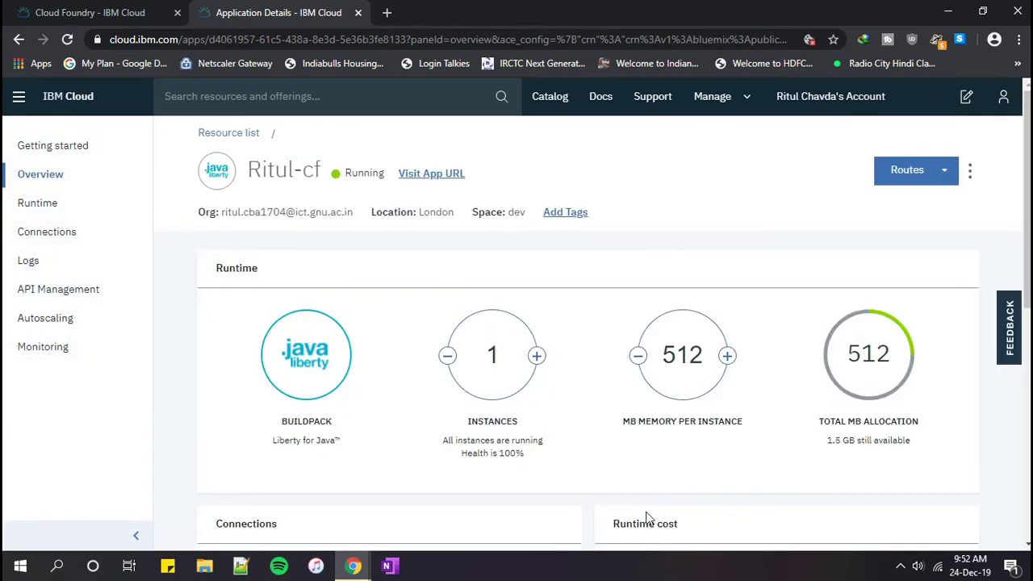
Step: Enable continuous delivery from the app's overview and review the toolchain's Git repository settings
scroll(648, 519, down, 5)
scroll(647, 518, down, 1)
click(802, 425)
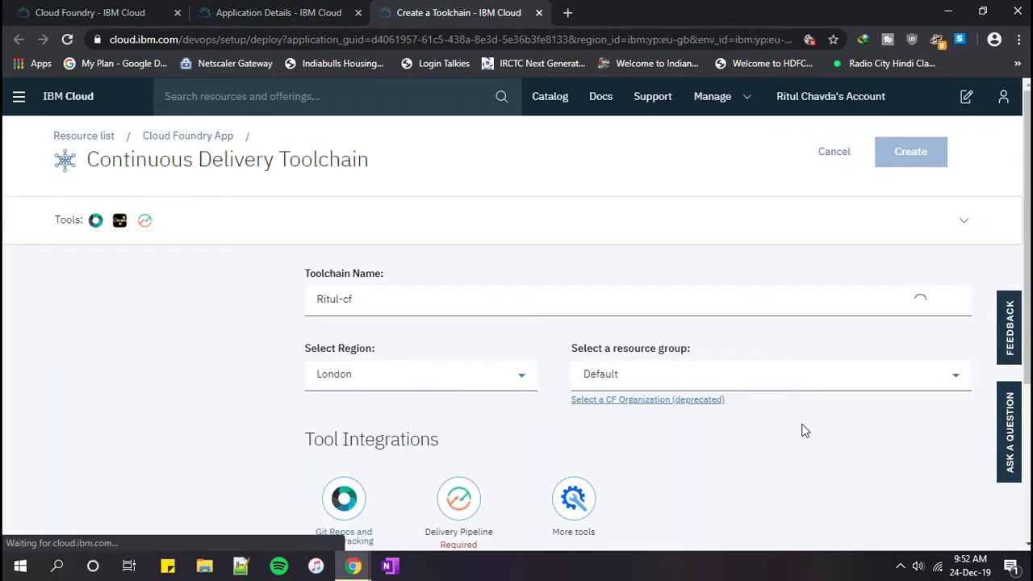
scroll(802, 428, down, 3)
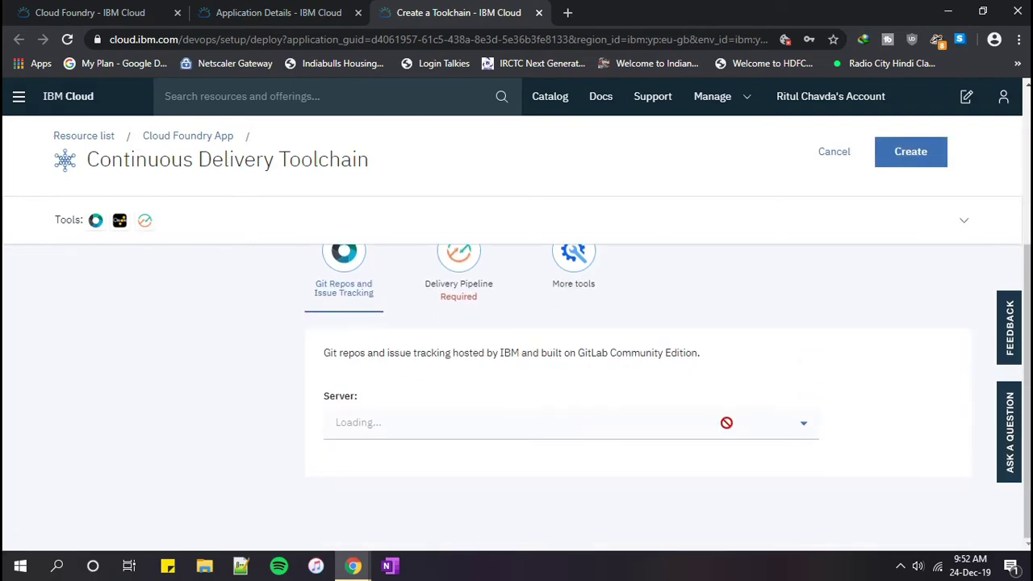
scroll(727, 422, down, 4)
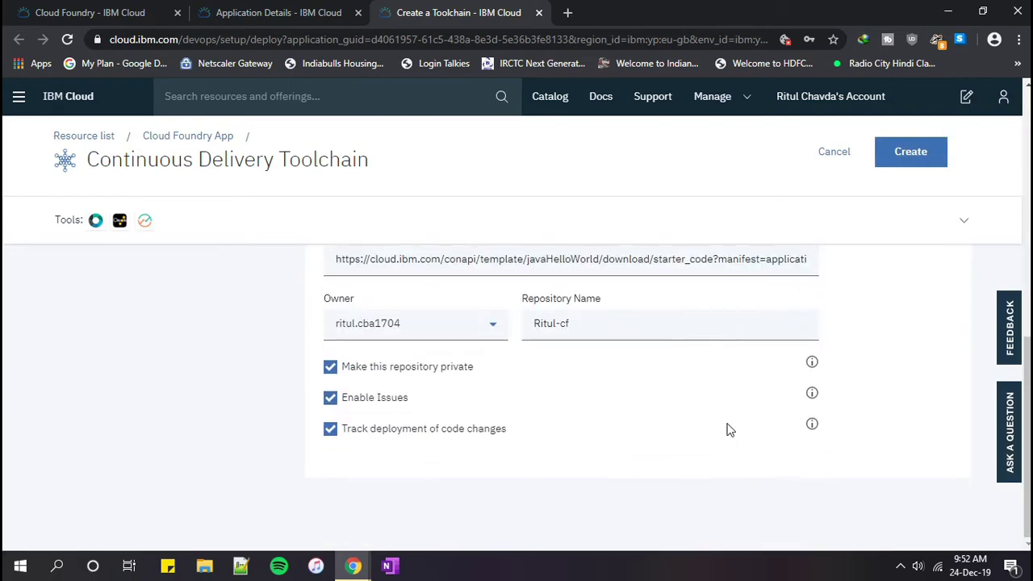
scroll(727, 425, up, 7)
scroll(729, 430, down, 1)
Step: Generate a new full-access IBM Cloud API key for the Delivery Pipeline and check that the key field is filled
click(461, 429)
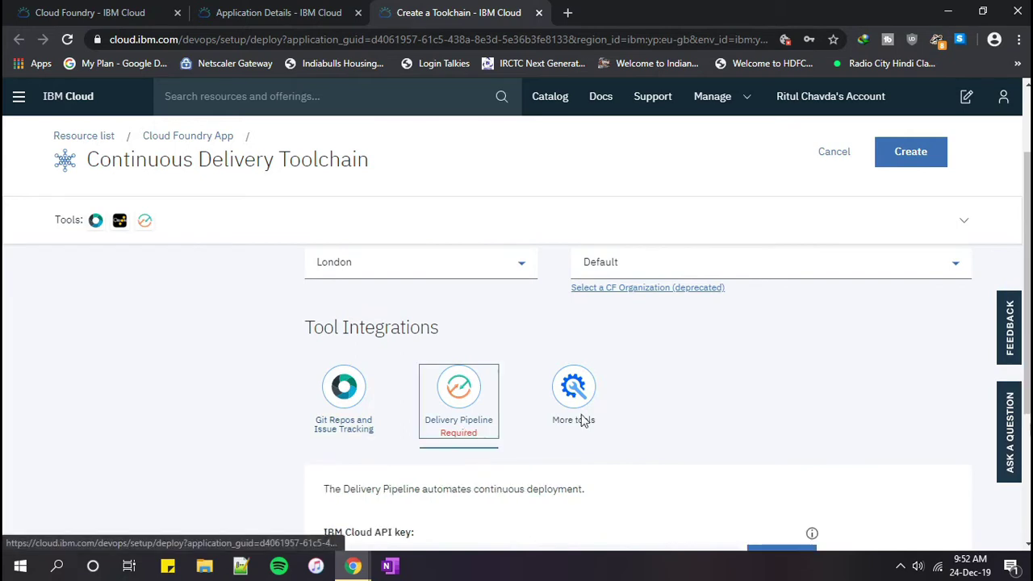
scroll(700, 406, down, 2)
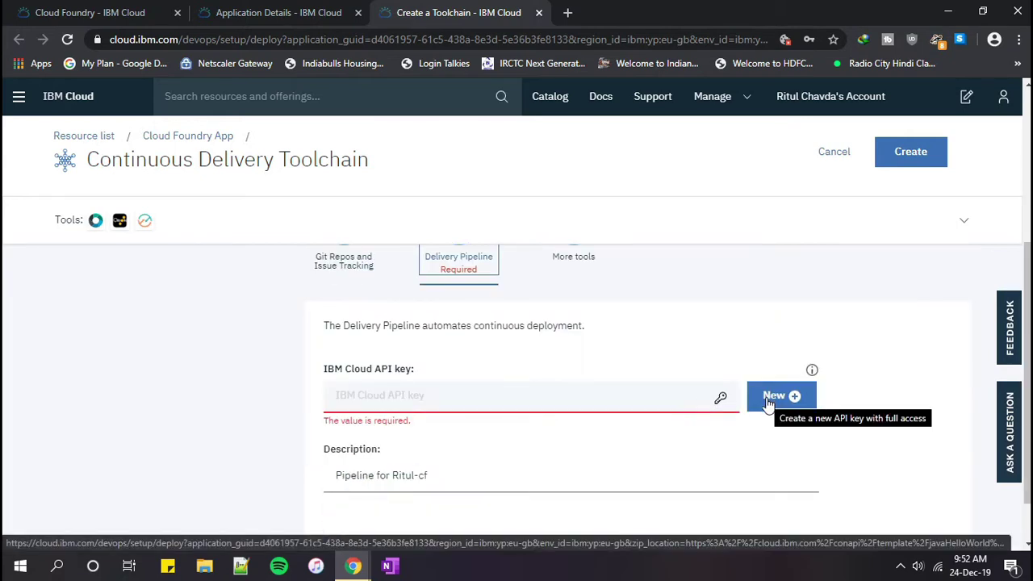
click(768, 397)
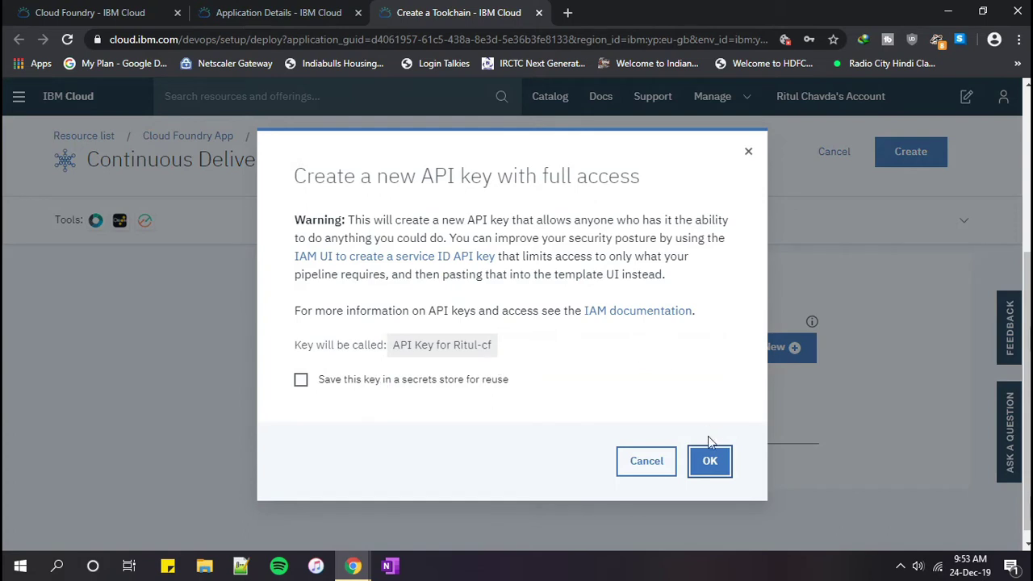
click(704, 462)
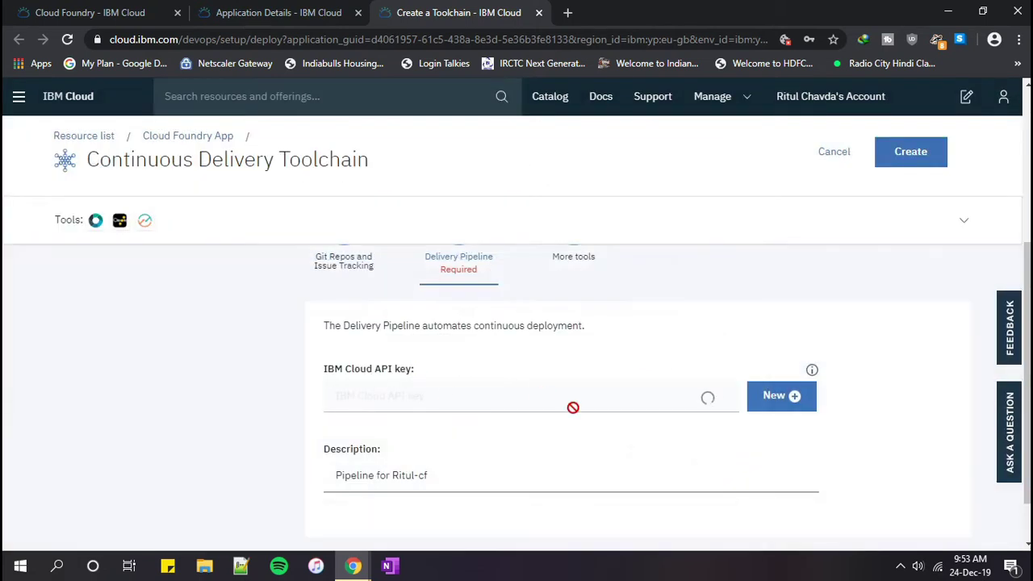
click(697, 399)
click(697, 399)
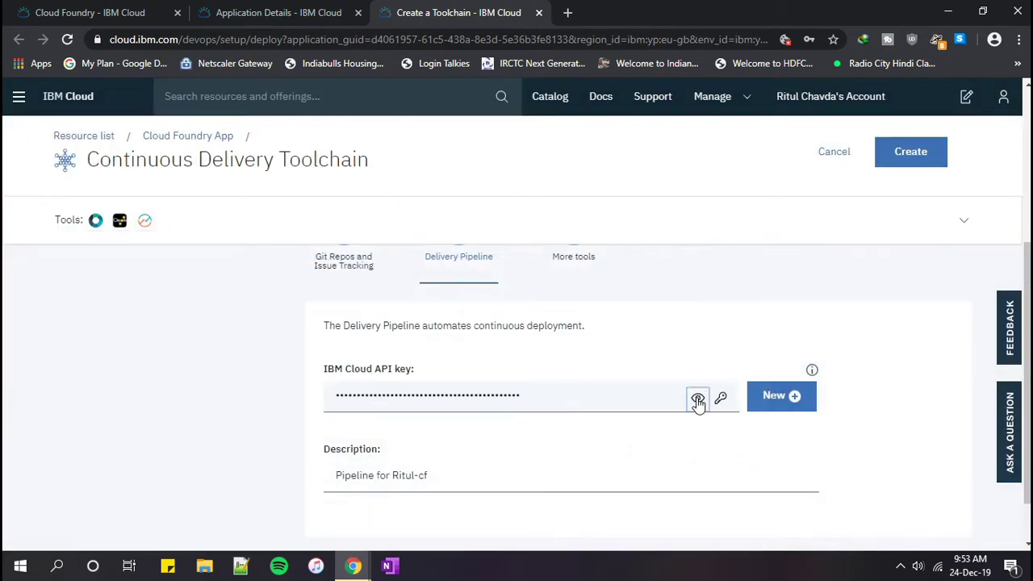
Step: Create the Continuous Delivery toolchain and open its Eclipse Orion Web IDE
click(929, 161)
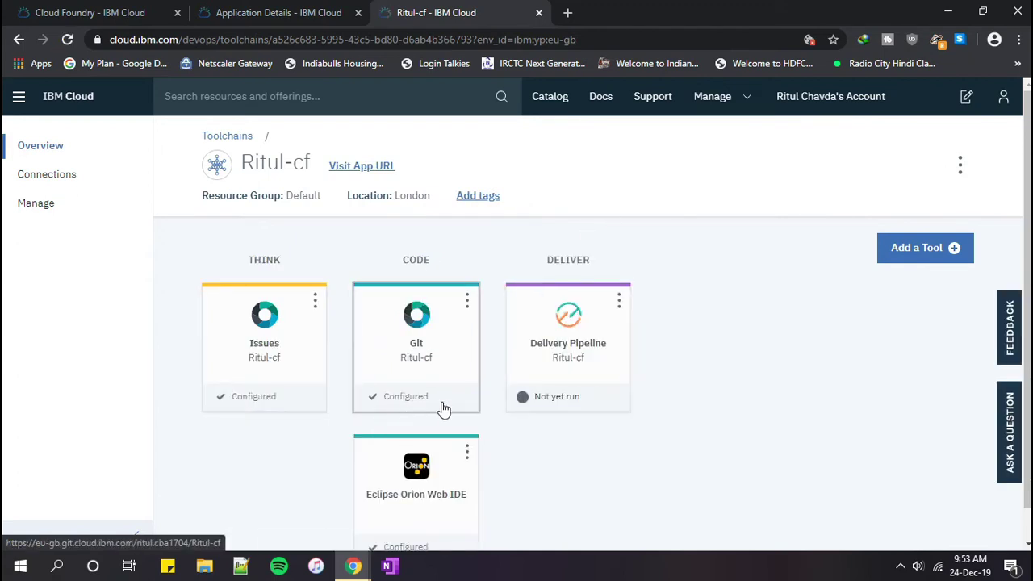
click(406, 498)
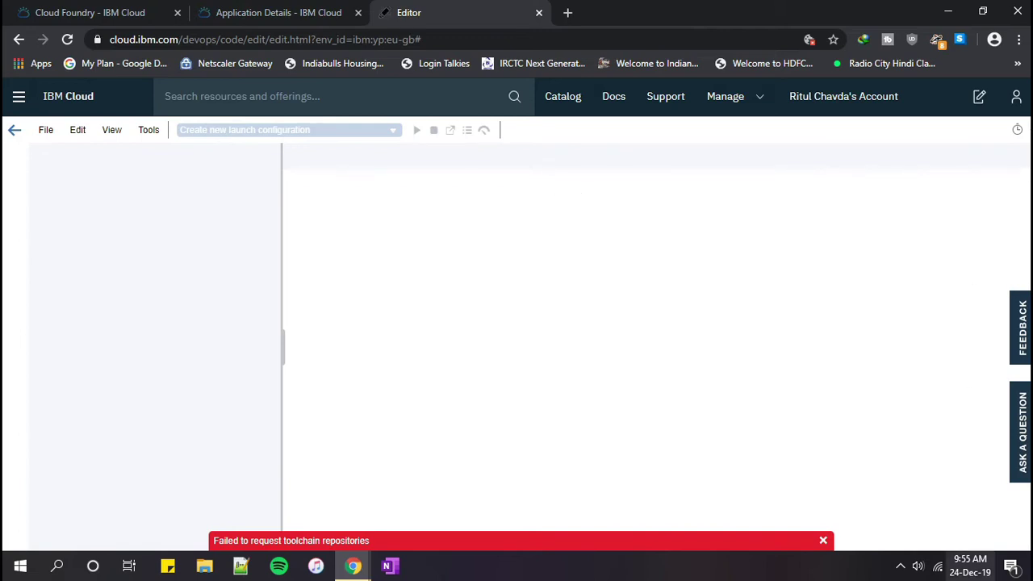
Step: Switch the Wi-Fi connection from GNU_Student to the OnePlus 6T network
click(936, 567)
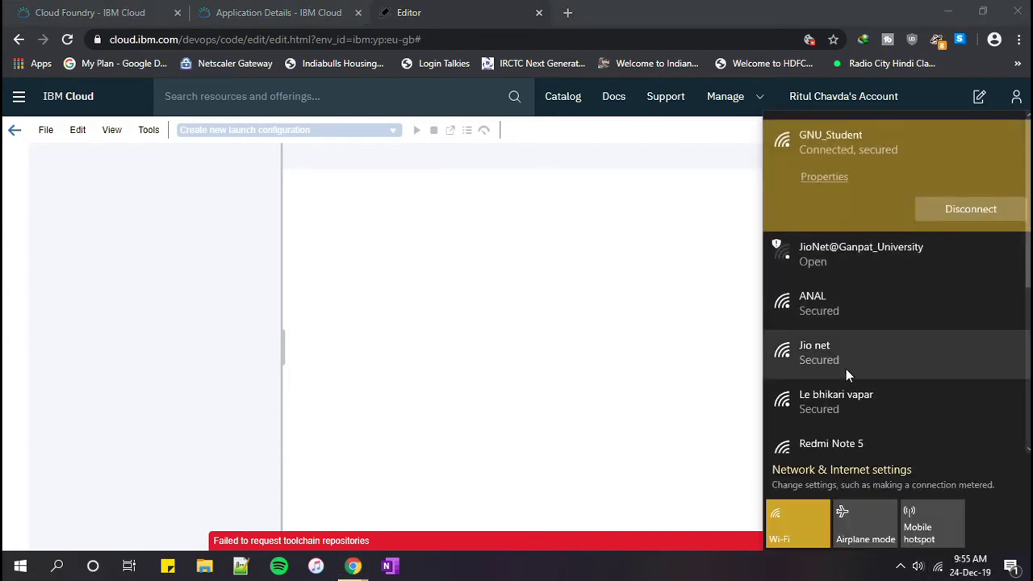
click(840, 276)
click(954, 260)
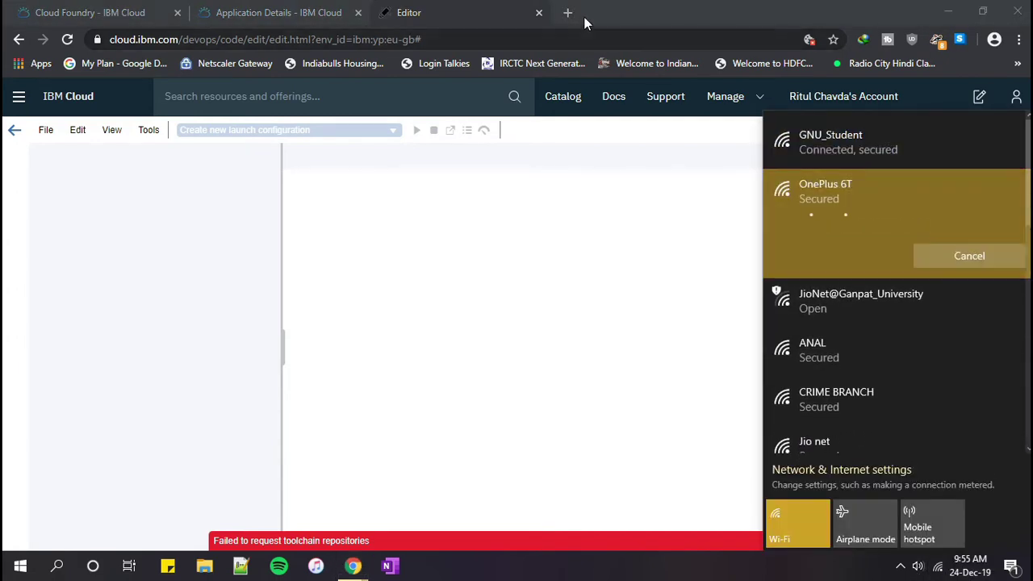
Step: Open google.com in a new tab to test the switched connection, checking it against the editor tab
click(568, 12)
text(google.com)
key(Return)
click(447, 14)
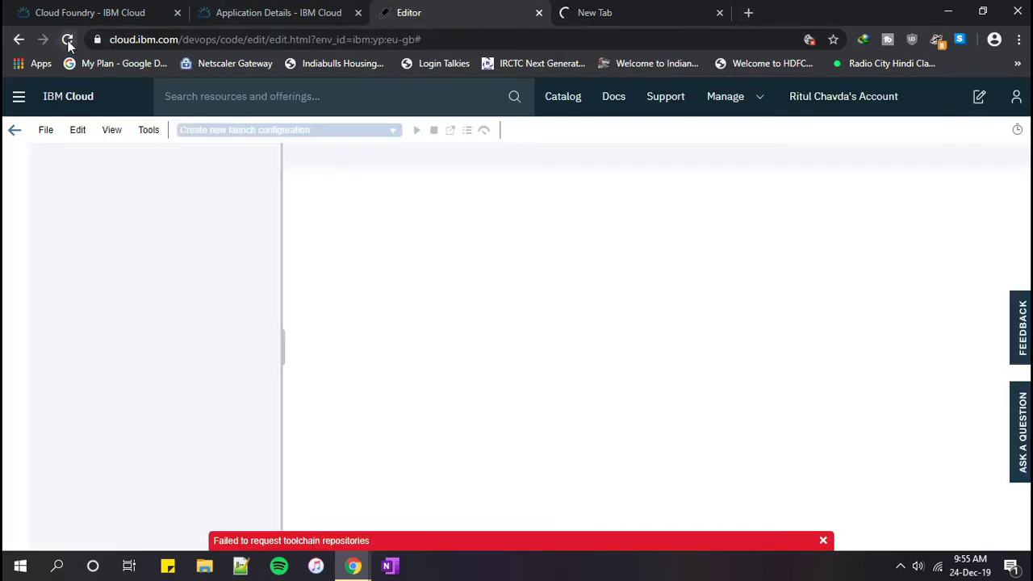
click(581, 13)
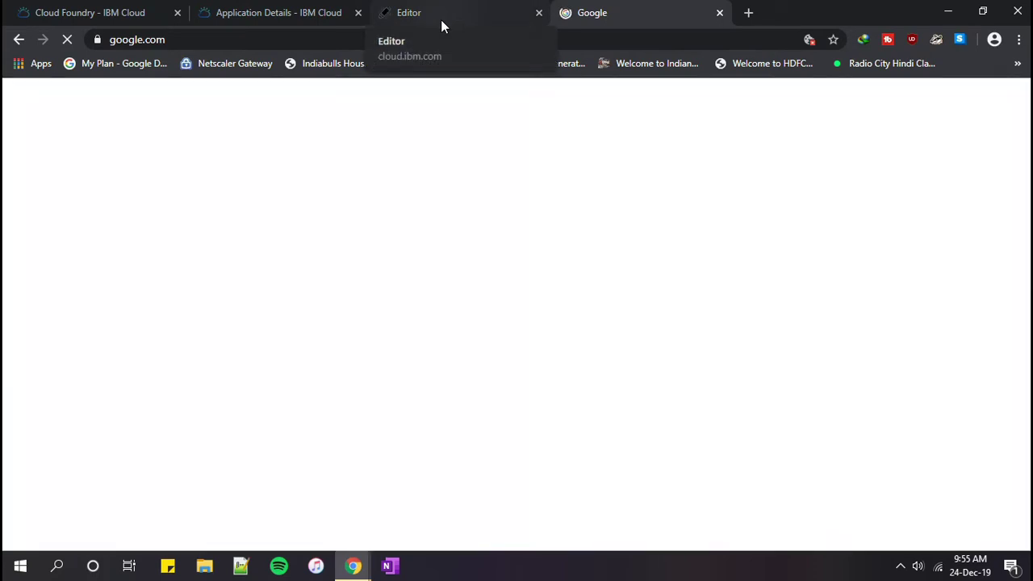
Step: Reload the Orion editor page and close the google.com test tab
click(440, 16)
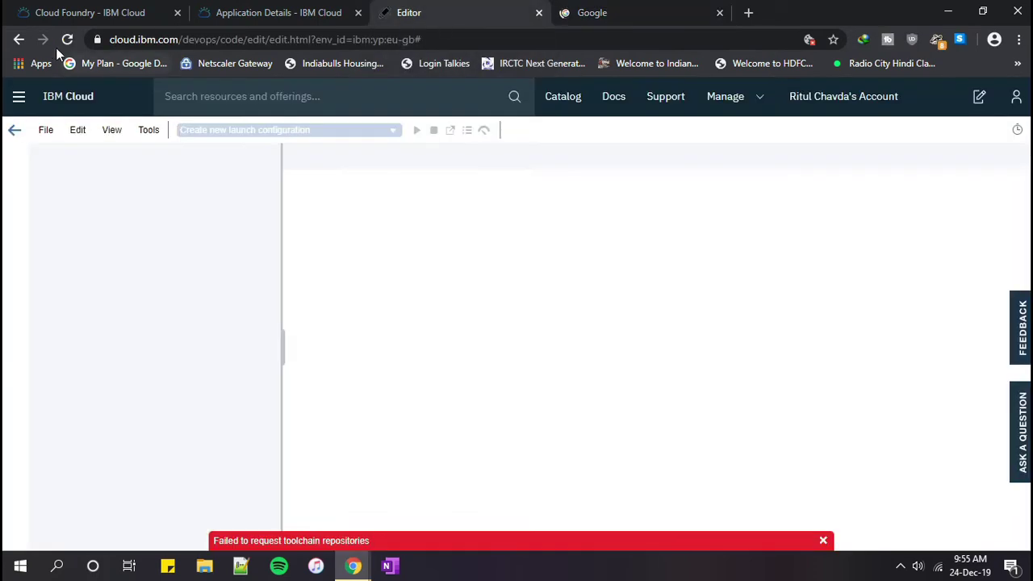
click(67, 39)
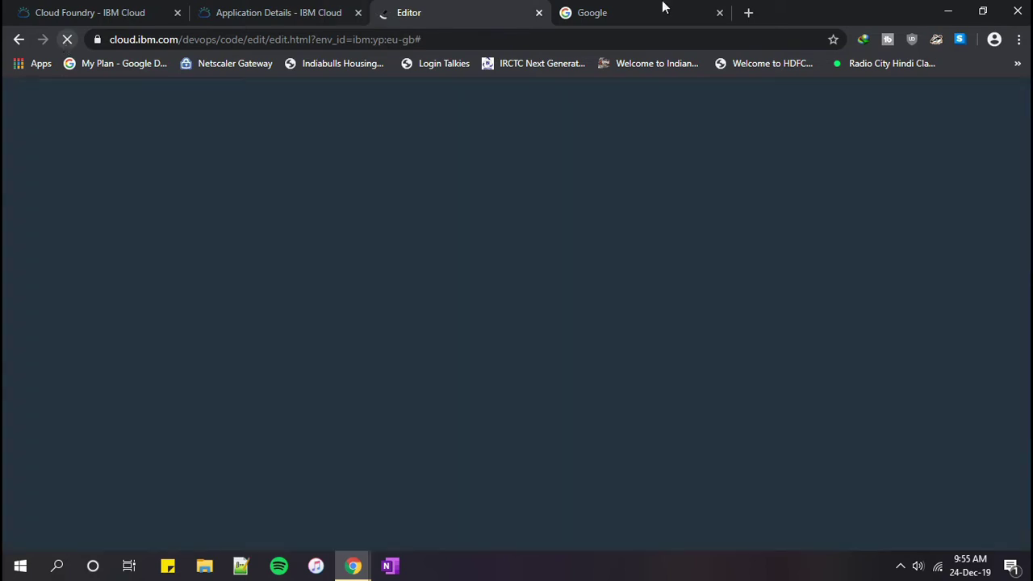
click(719, 13)
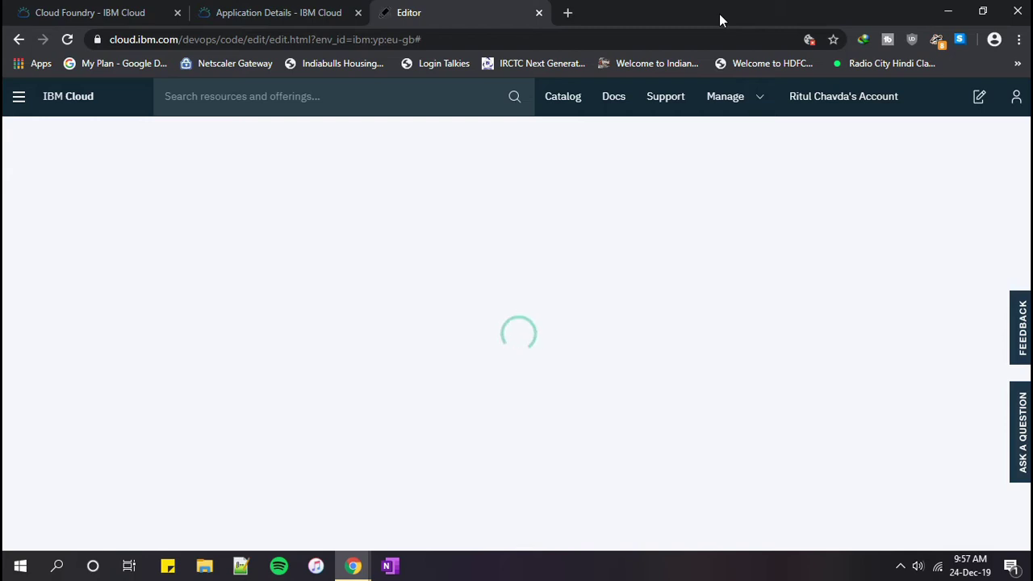
Step: Disable the Privacy Badger extension for the IBM Cloud site
click(934, 42)
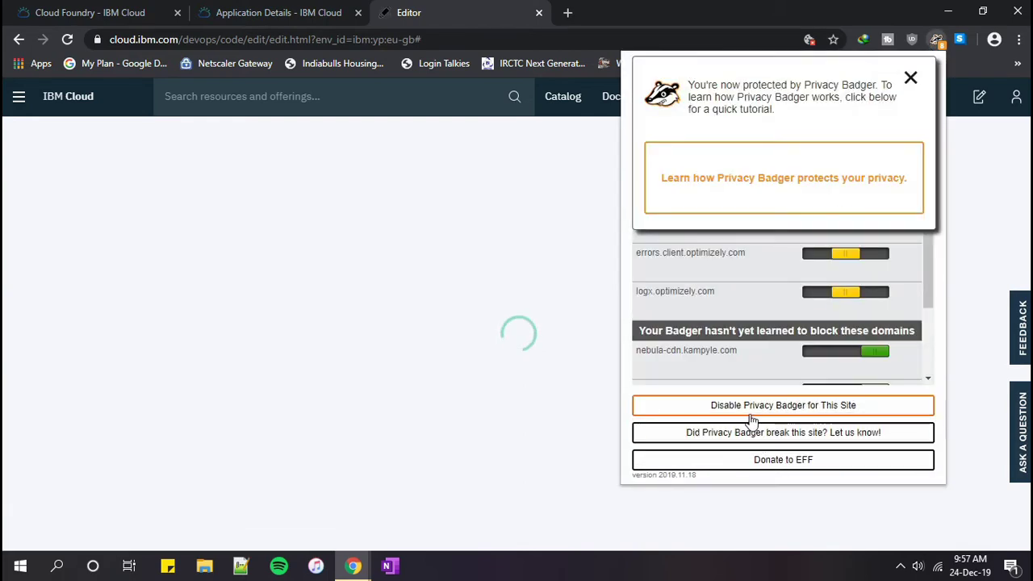
click(750, 413)
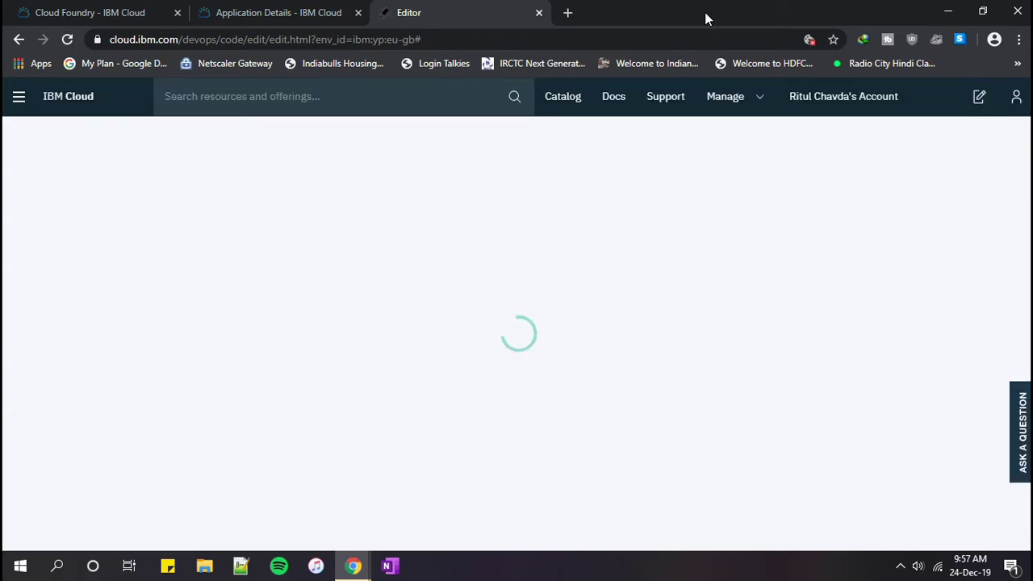
Step: Examine the activity feed and continuous delivery section in the app's overview, and check the loading progress of the editor tab
click(283, 12)
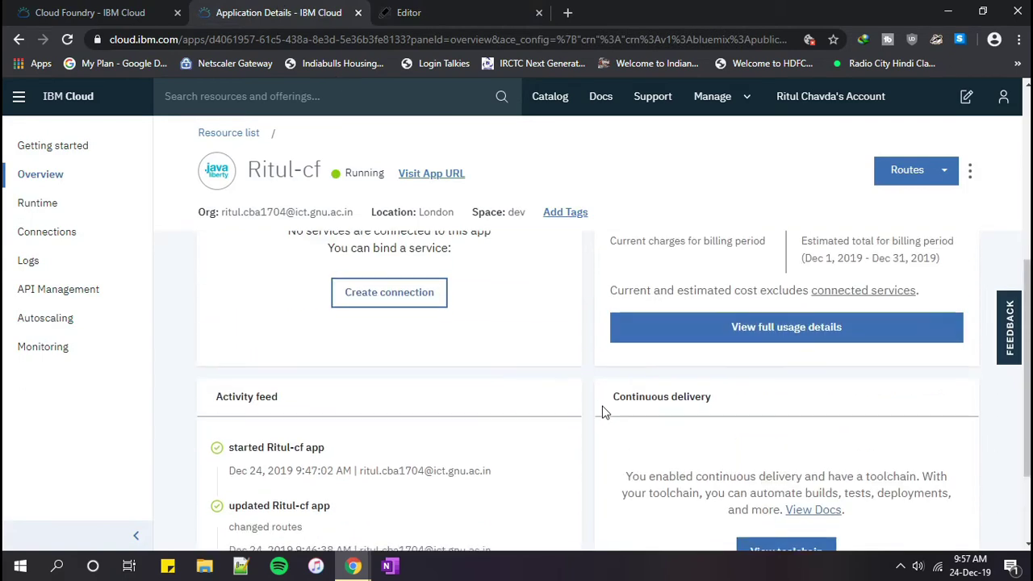
scroll(604, 410, down, 5)
click(413, 10)
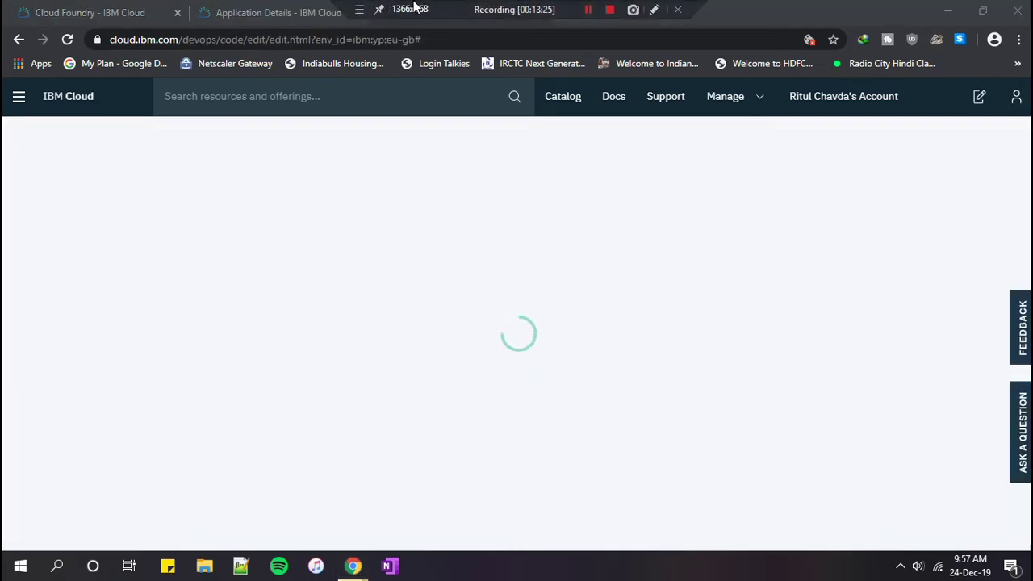
click(305, 11)
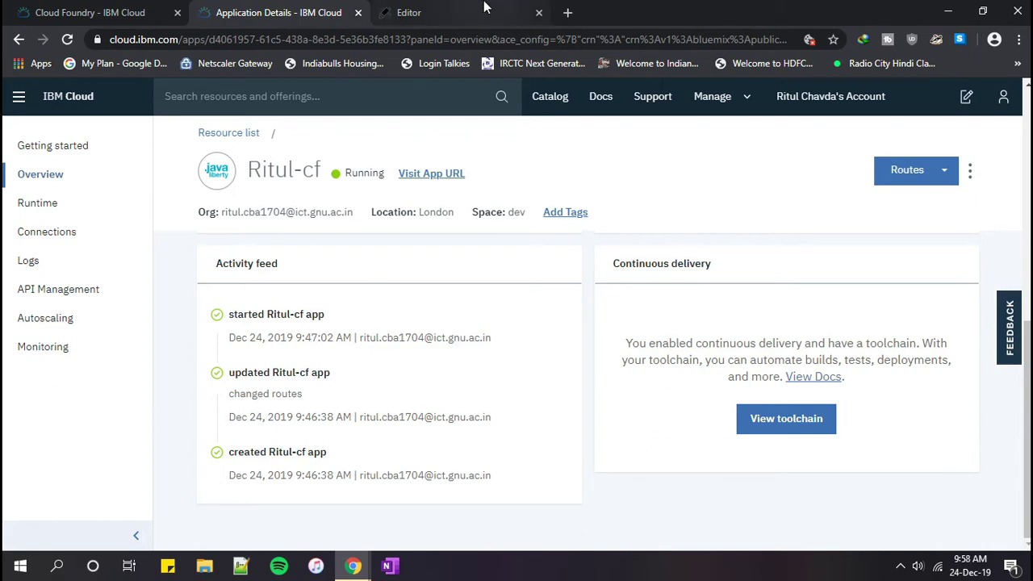
click(452, 12)
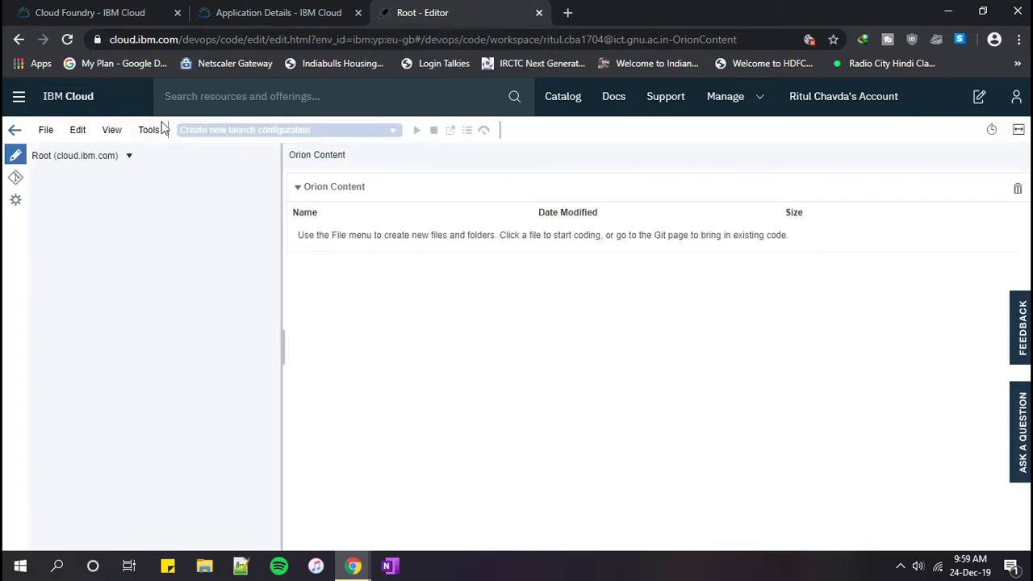
Step: Return from the empty editor workspace to the toolchain overview and open the Eclipse Orion Web IDE in a new tab
click(230, 12)
click(418, 13)
click(19, 41)
click(19, 40)
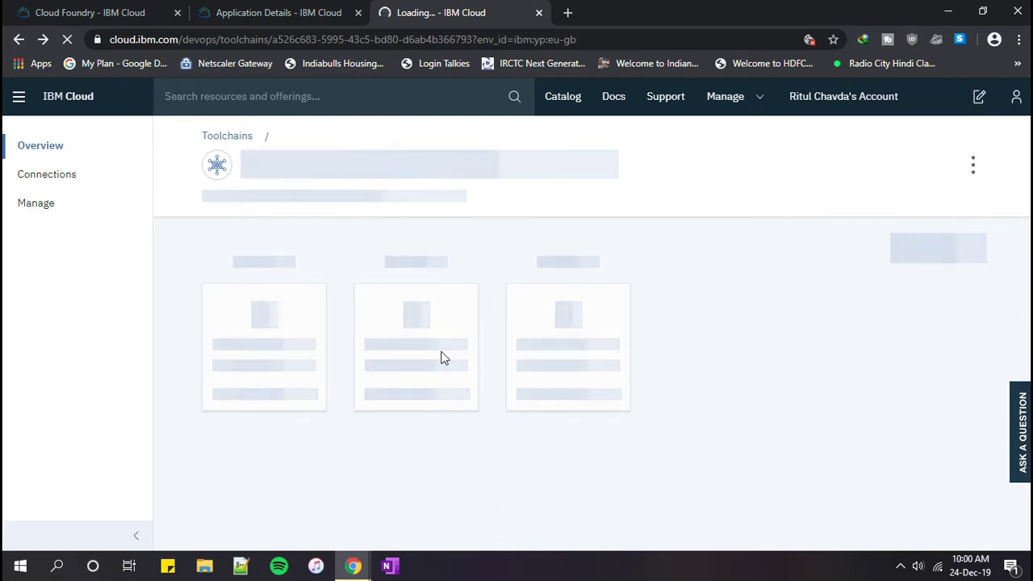
click(402, 515)
click(699, 14)
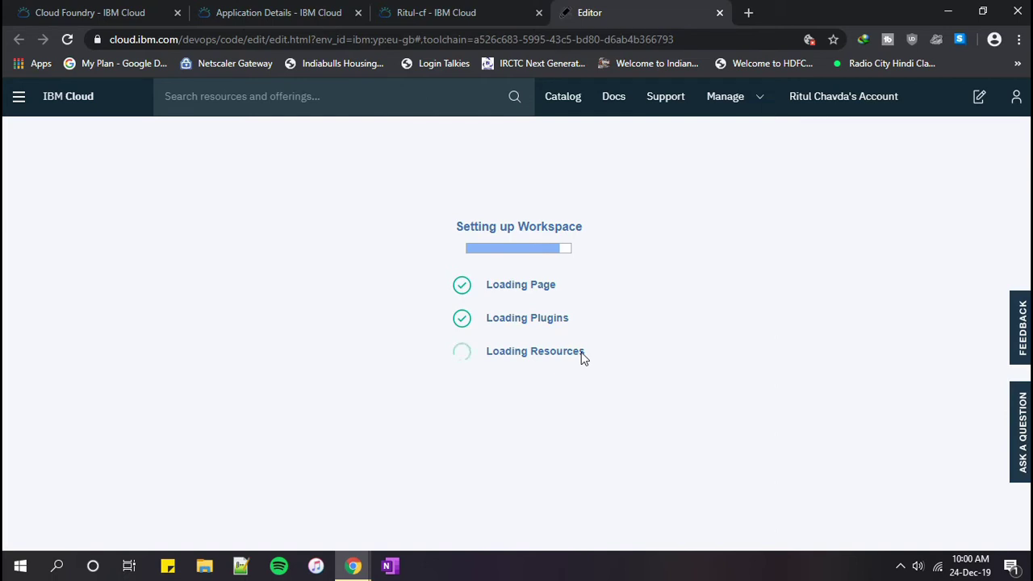
click(6, 576)
click(7, 577)
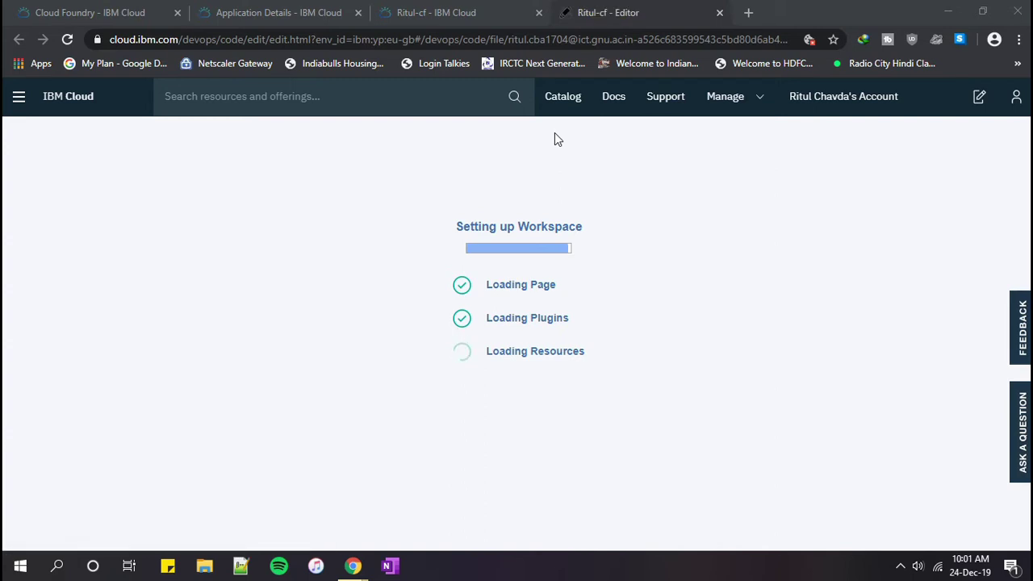
Step: Expand the project tree down to src/main/java/wasdev/sample/servlet and open the Git page in a new browser tab
click(37, 184)
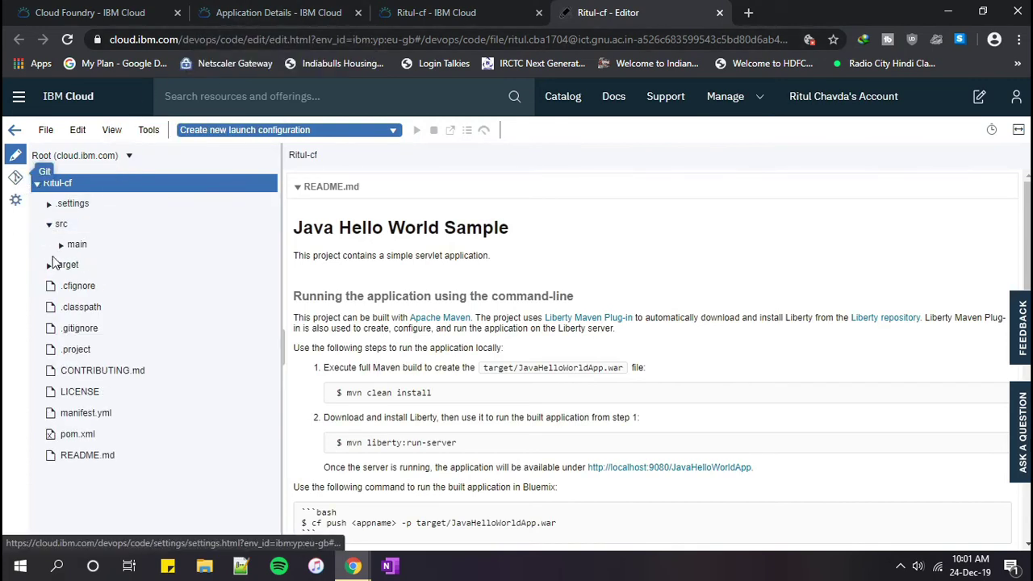
click(60, 245)
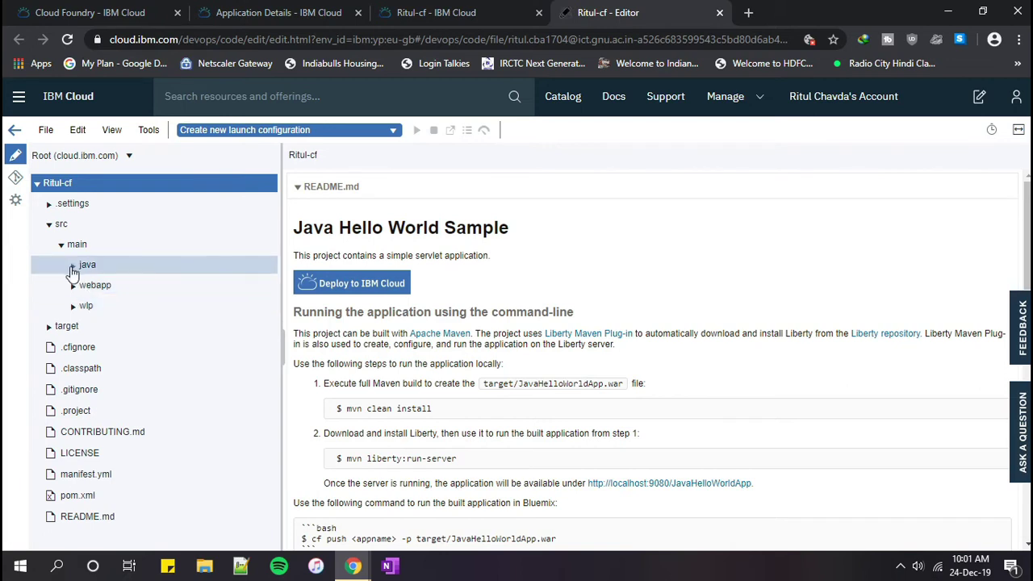
click(71, 268)
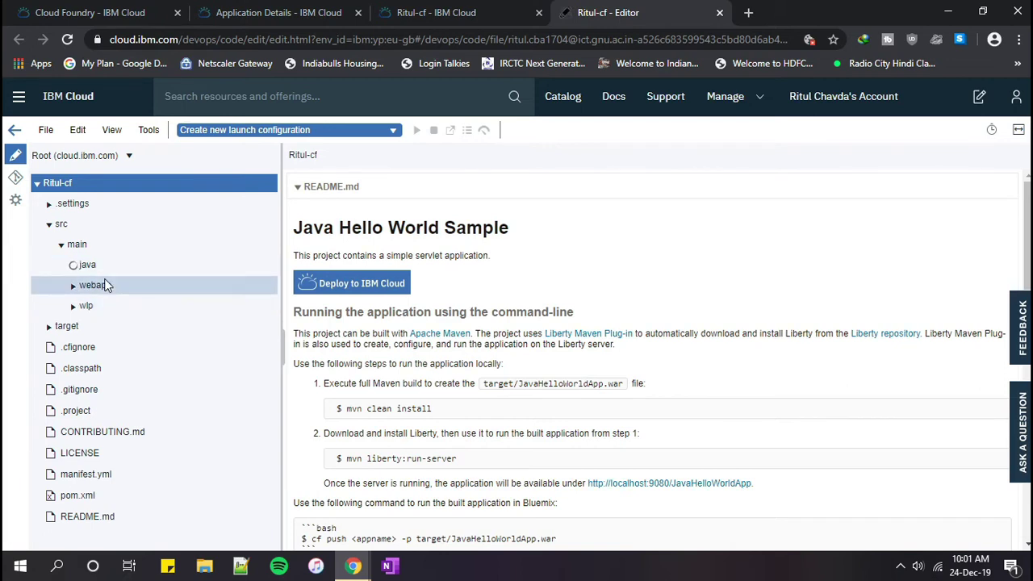
middle_click(16, 183)
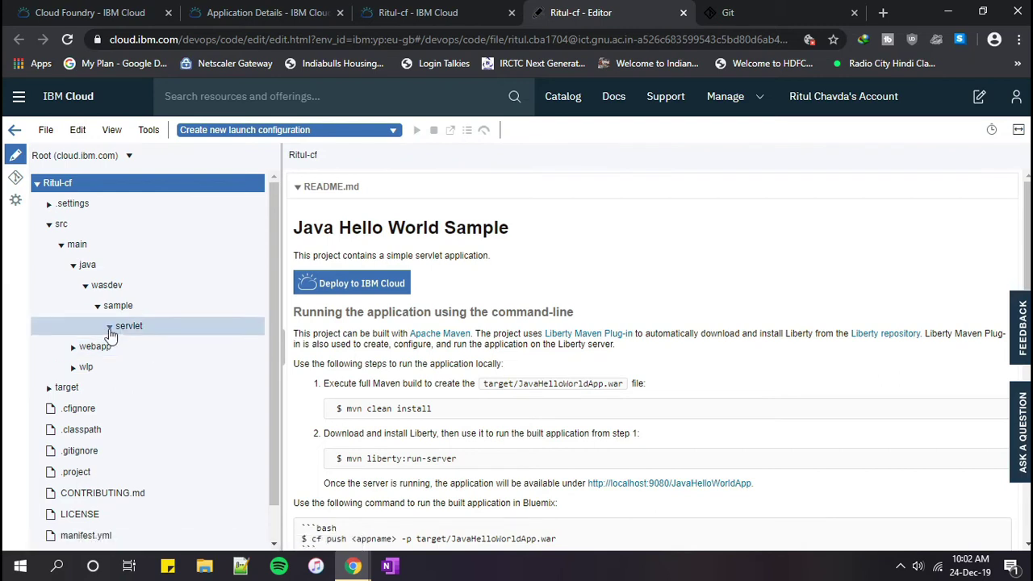
click(110, 327)
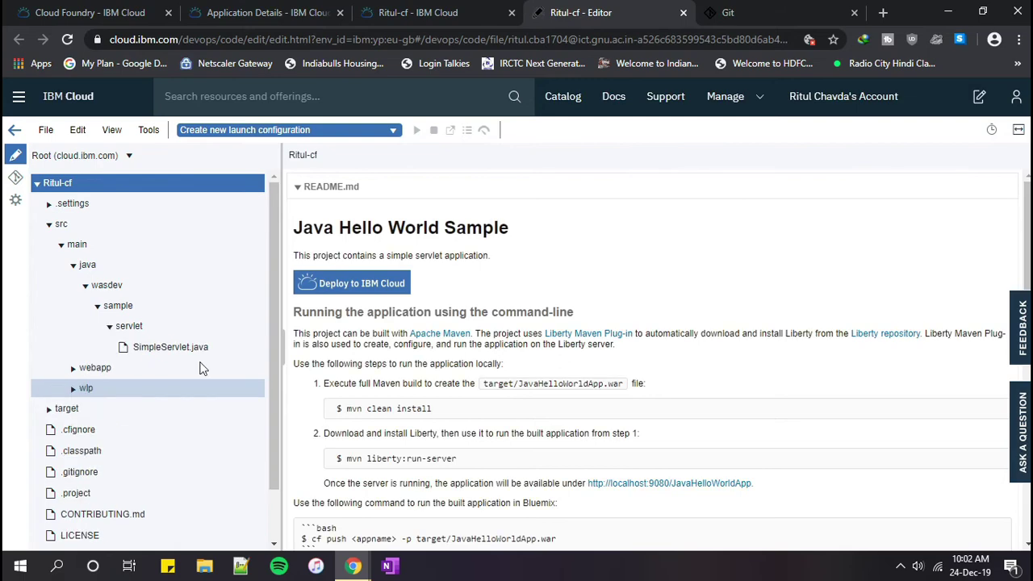
Step: Open SimpleServlet.java from the servlet folder in the editor and close the duplicate editor tab
click(178, 353)
double_click(183, 347)
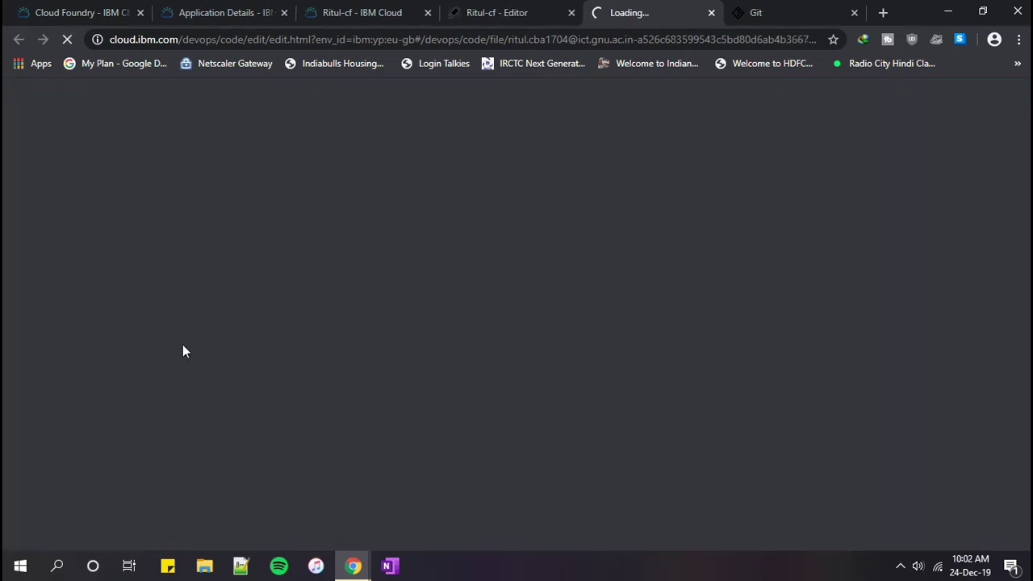
click(508, 13)
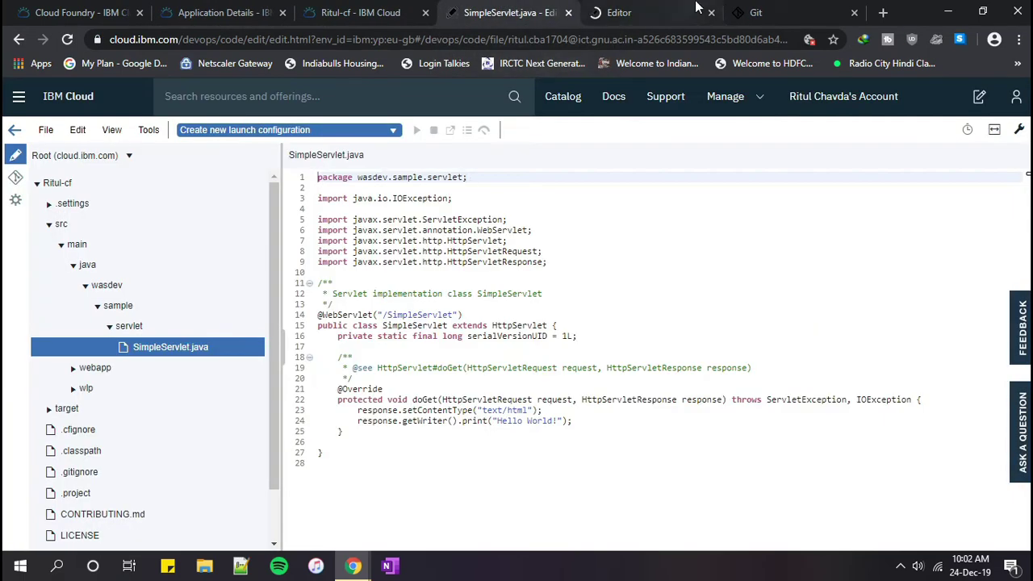
click(690, 13)
click(711, 12)
Step: Change the string printed on line 24 of SimpleServlet.java to "Hello World From Ganpat University."
click(547, 420)
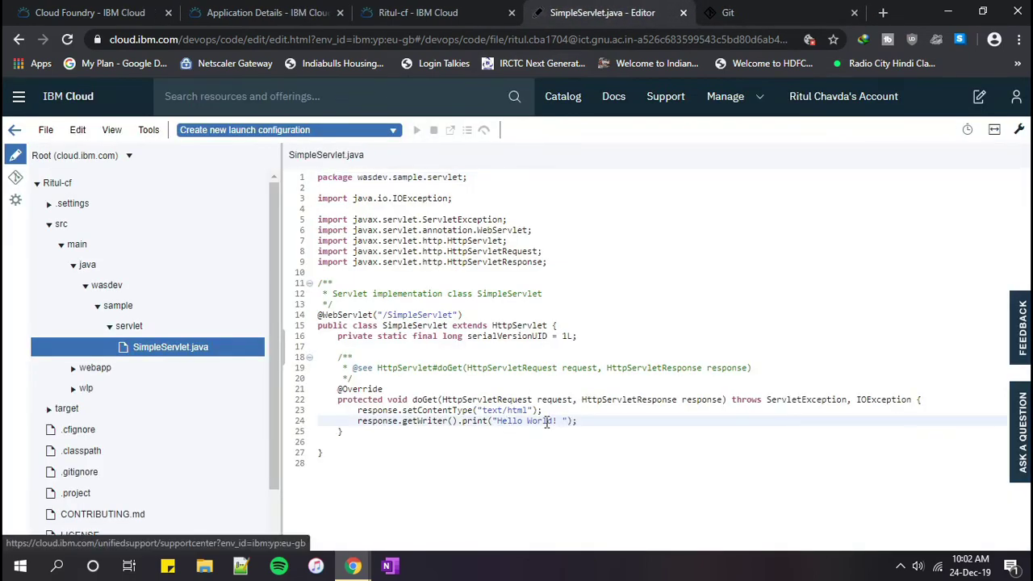
text(Ganpat University)
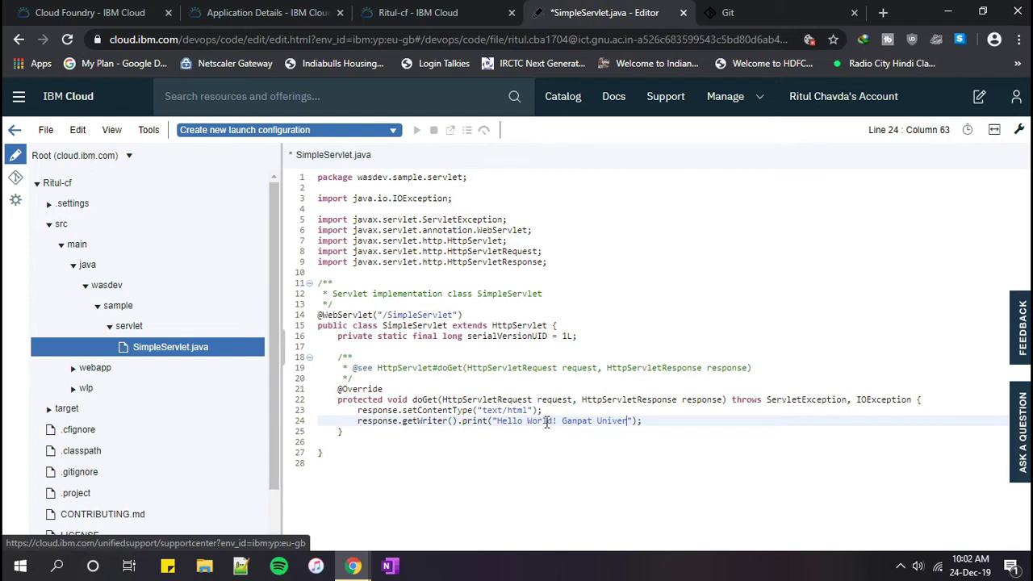
text(.)
key(Left)
key(Left)
key(Left)
key(Left)
key(Left)
key(Left)
key(Left)
key(Left)
key(Left)
key(Left)
key(Left)
key(Left)
key(Left)
key(Left)
key(Left)
key(Left)
key(Left)
key(Left)
key(Left)
key(BackSpace)
text(From)
Step: Replace "Ganpat University" in the printed string with the author's full name and save SimpleServlet.java
key(ctrl+shift+Right)
key(ctrl+shift+Right)
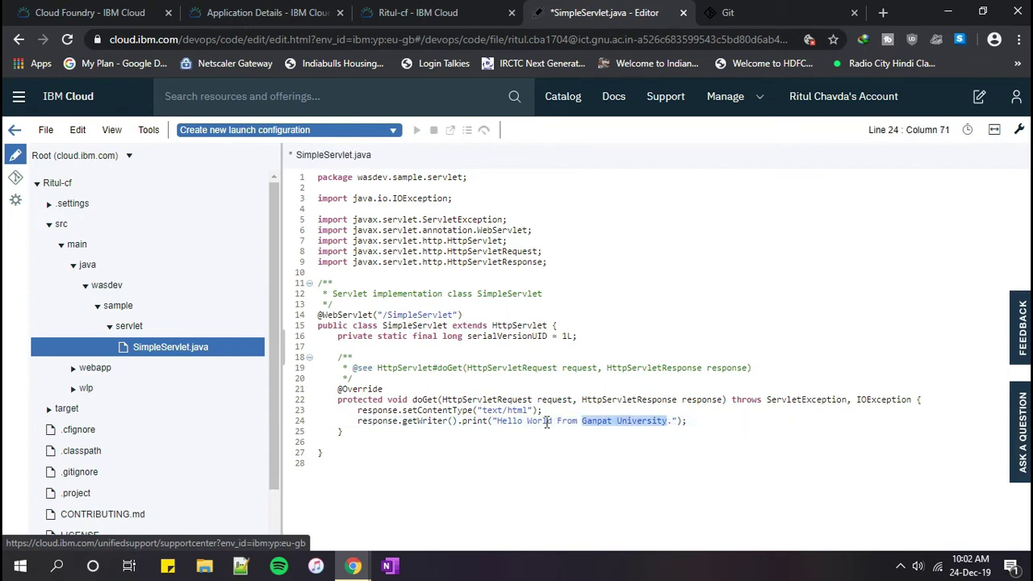
text(Ritul Chavd)
text(a)
key(ctrl+s)
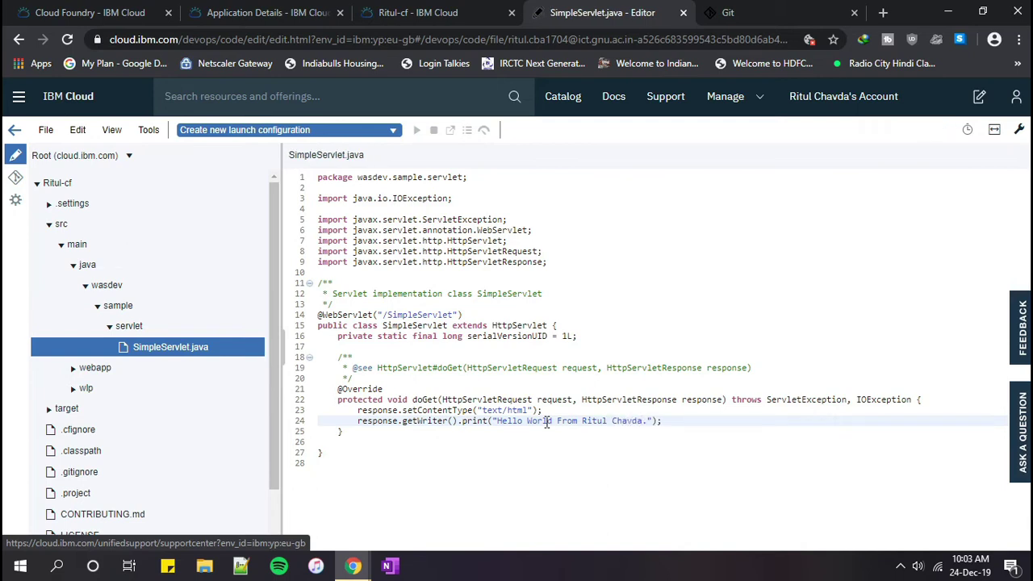
Step: Check the loading progress of the Git repositories page and review the edited servlet code while waiting
click(740, 241)
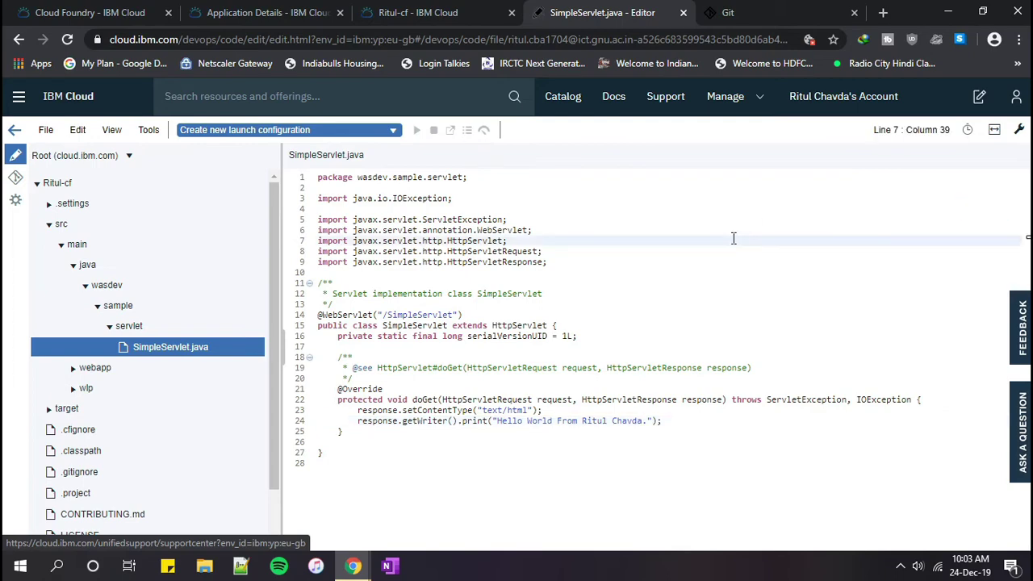
click(731, 12)
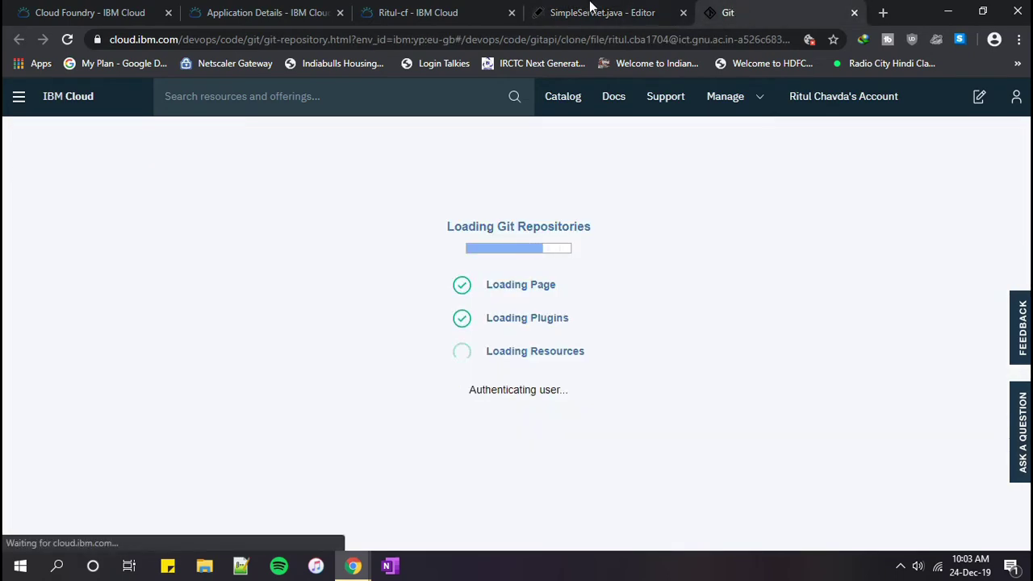
click(592, 10)
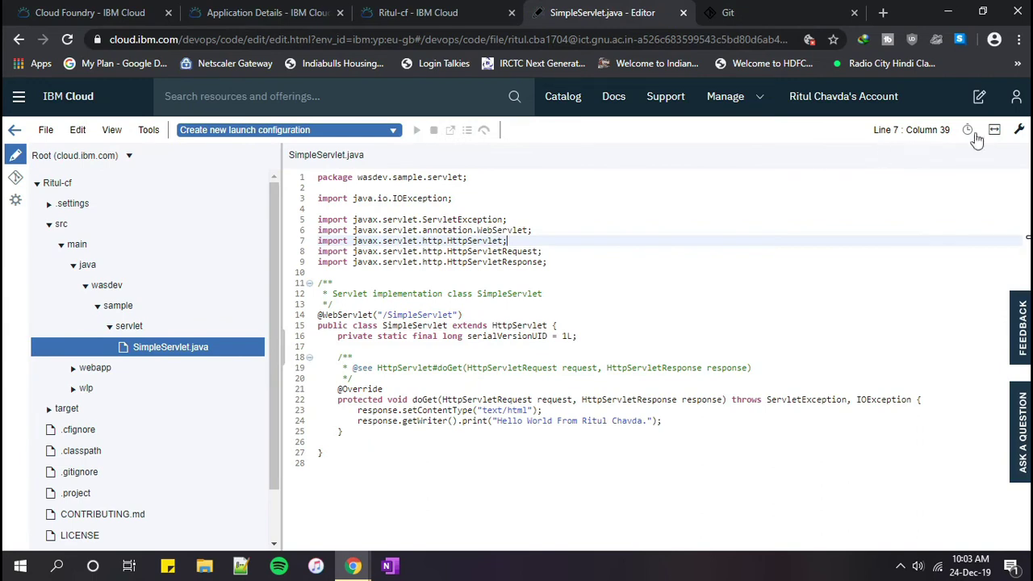
click(590, 316)
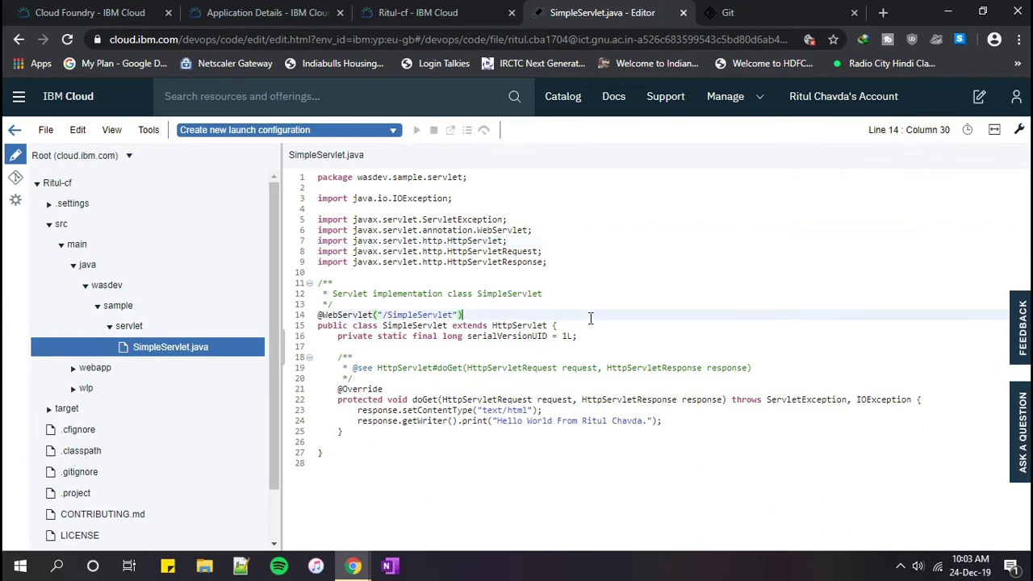
click(768, 11)
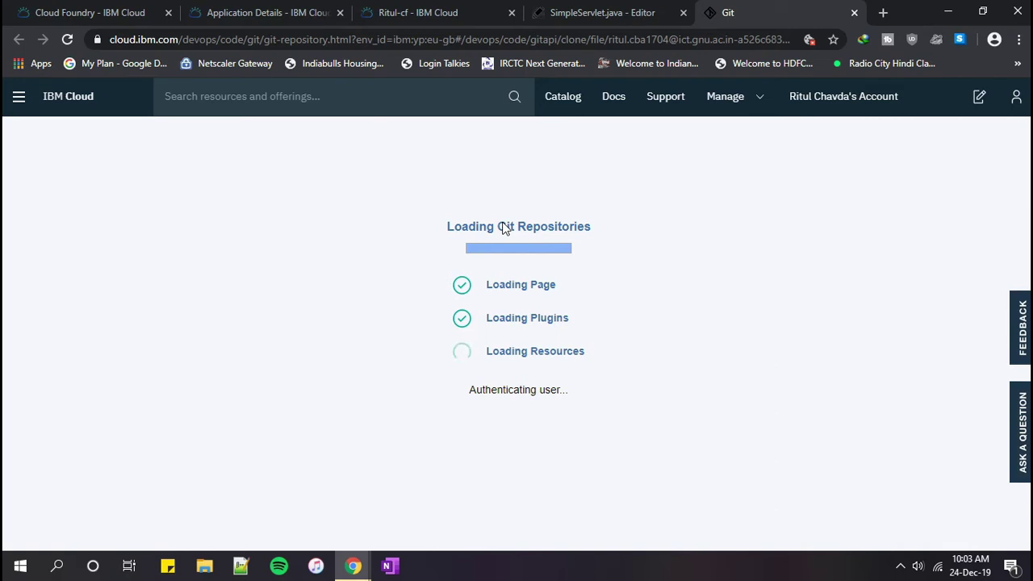
click(602, 12)
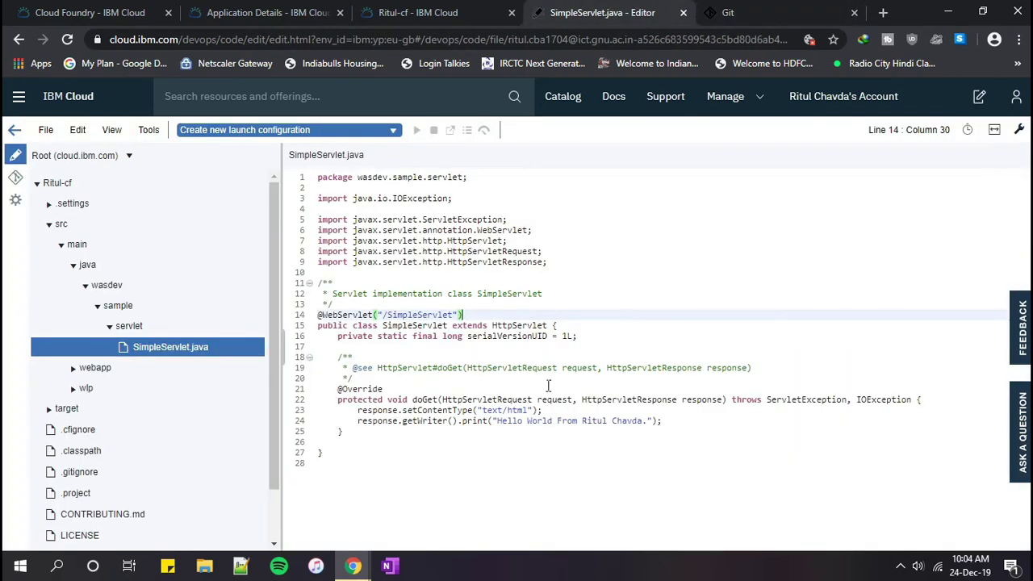
click(526, 421)
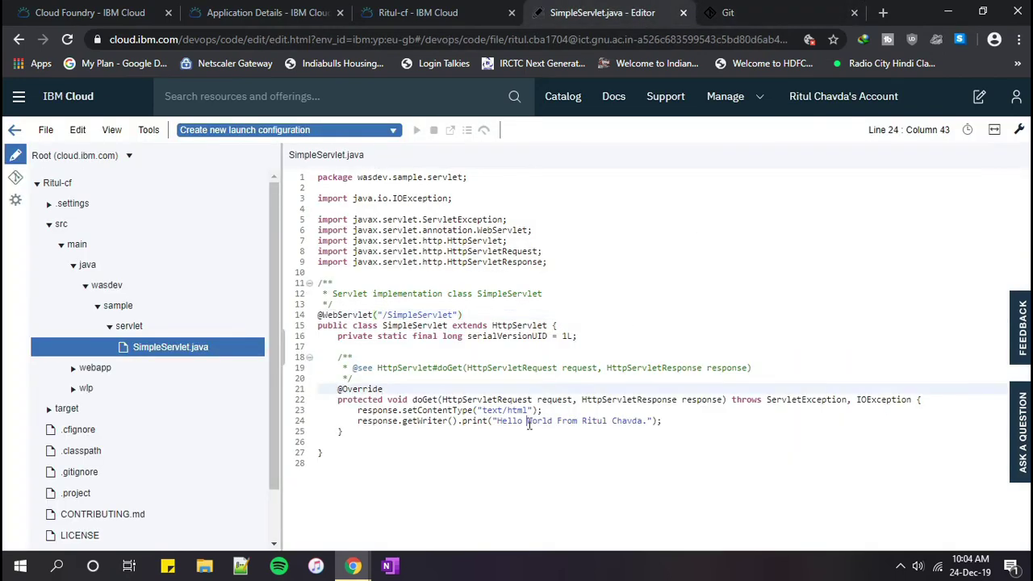
click(764, 11)
click(578, 17)
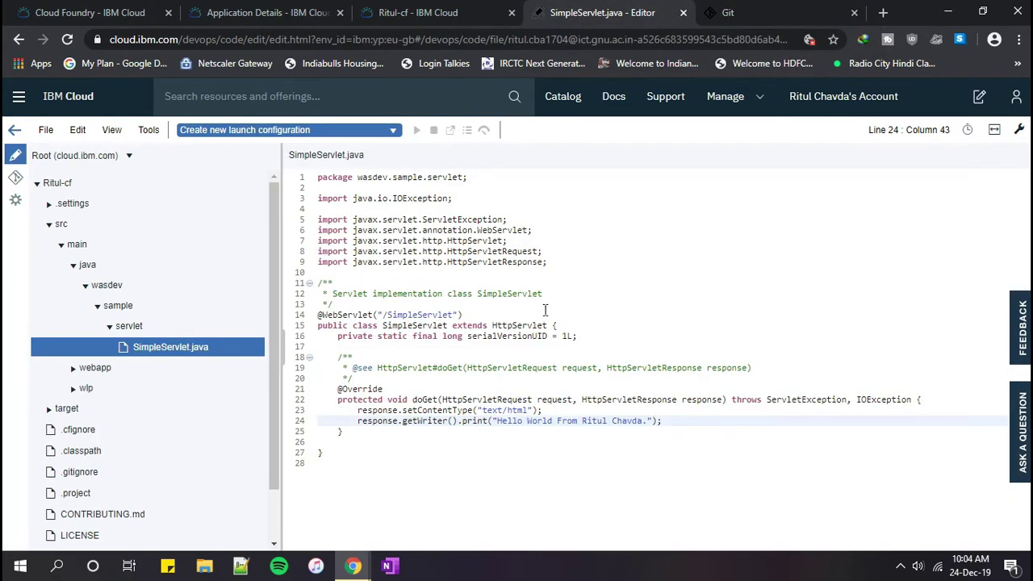
click(766, 17)
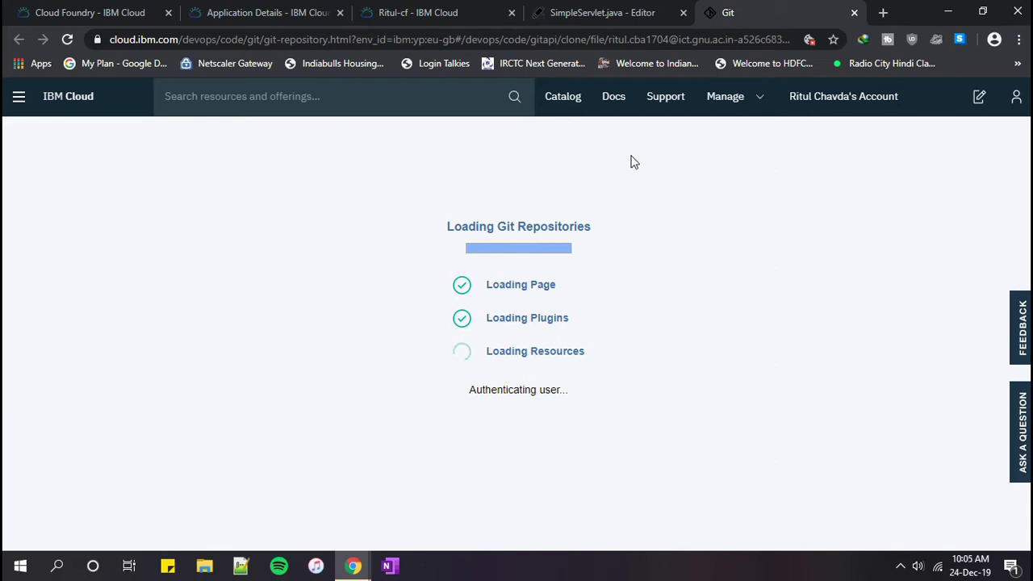
Step: Reload the Git page, close it, and reopen the Git repository view from the editor in a new tab
click(67, 40)
click(71, 39)
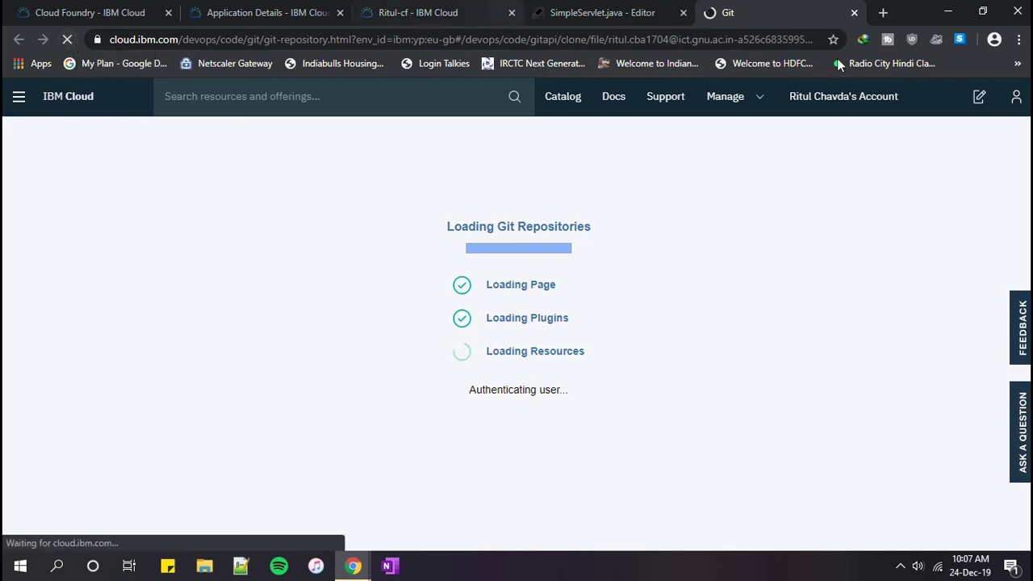
click(854, 13)
click(15, 179)
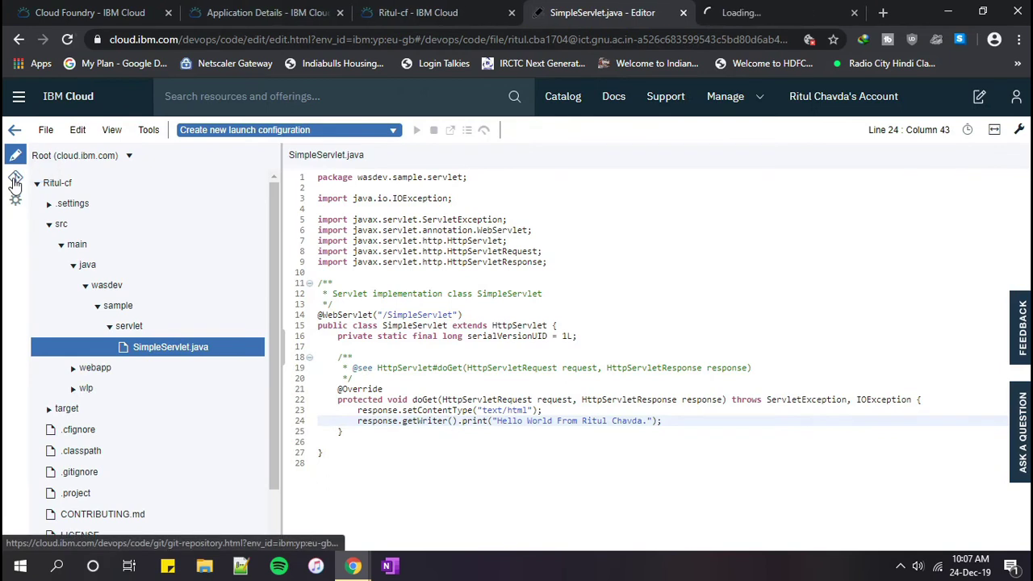
click(793, 11)
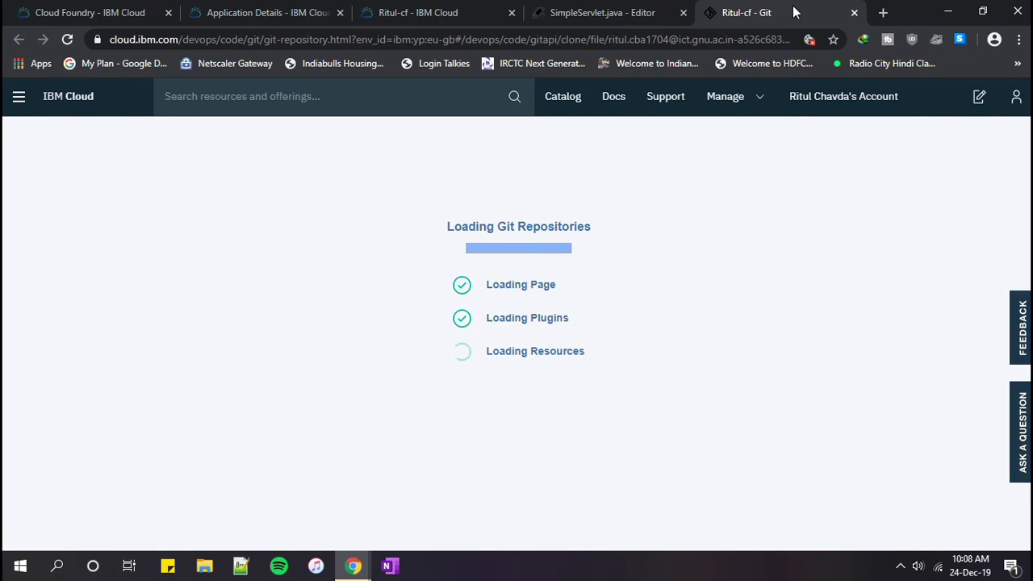
click(883, 12)
text(ritul)
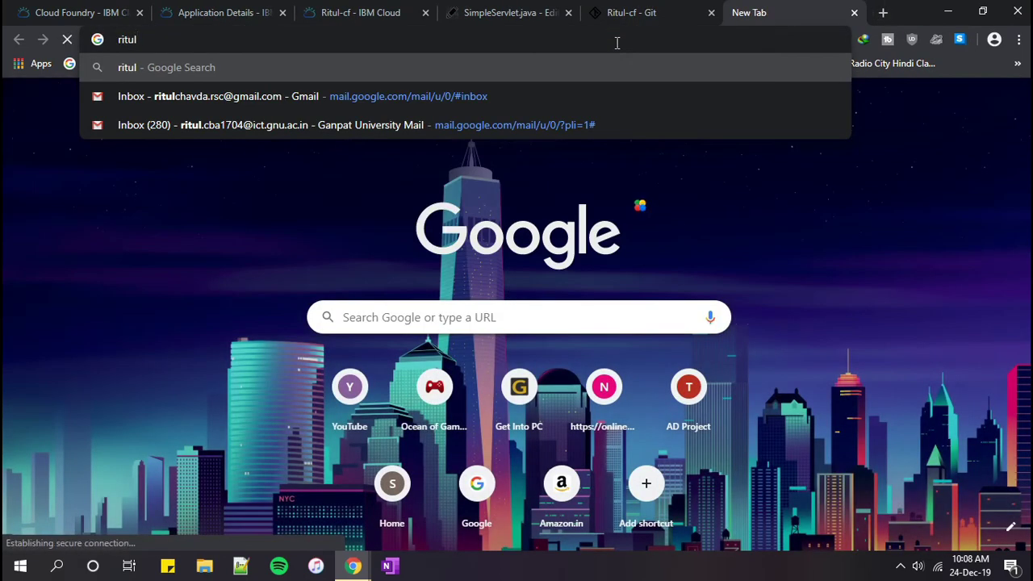
text(-cf)
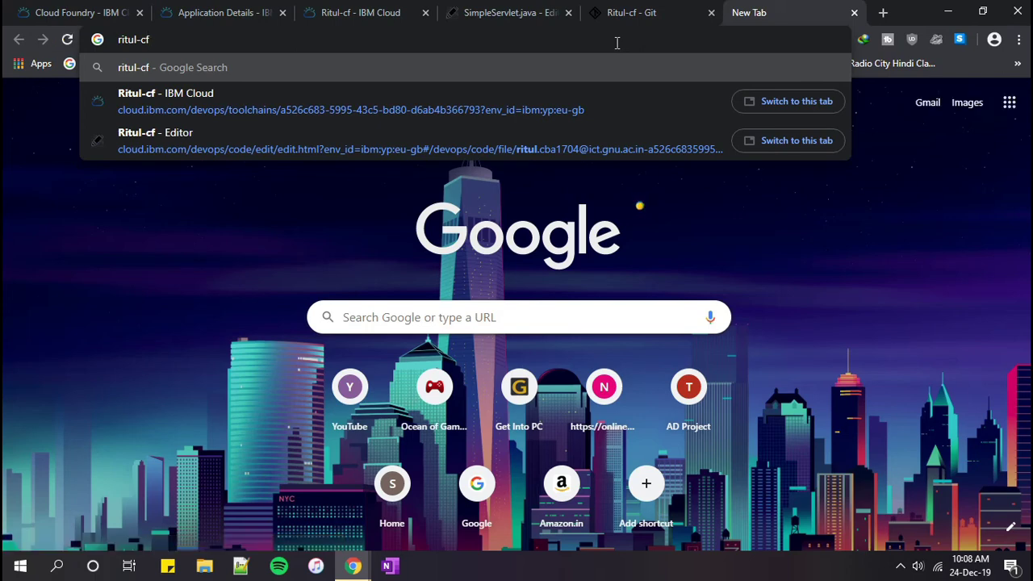
key(ctrl+w)
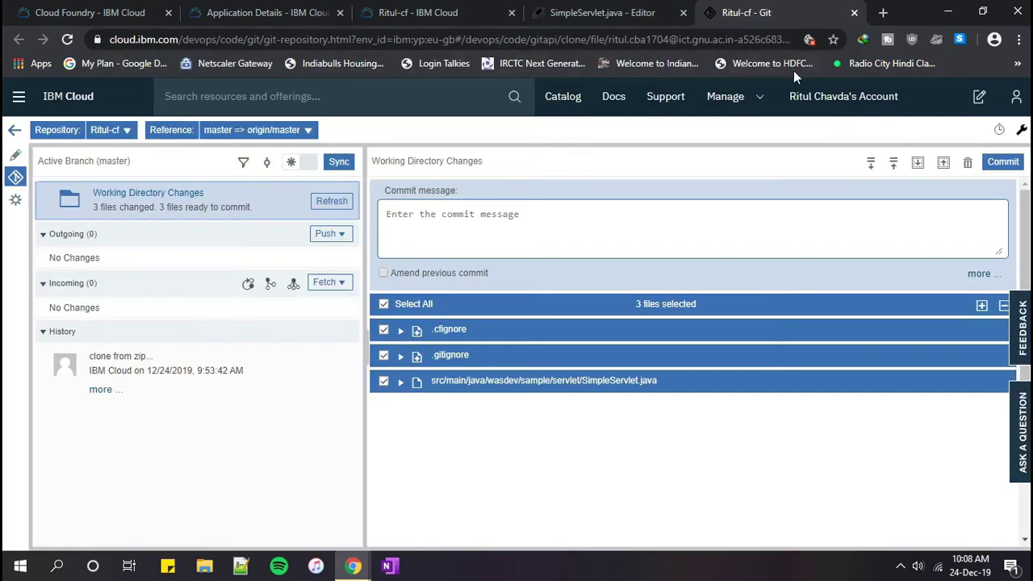
Step: Commit all selected working directory changes with the message "commit"
text(commit)
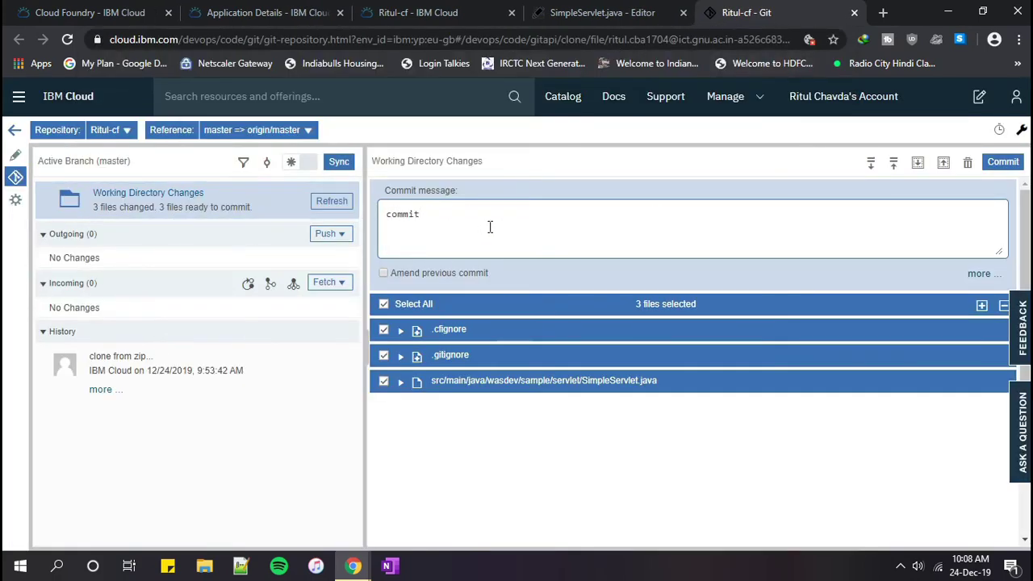
click(1003, 162)
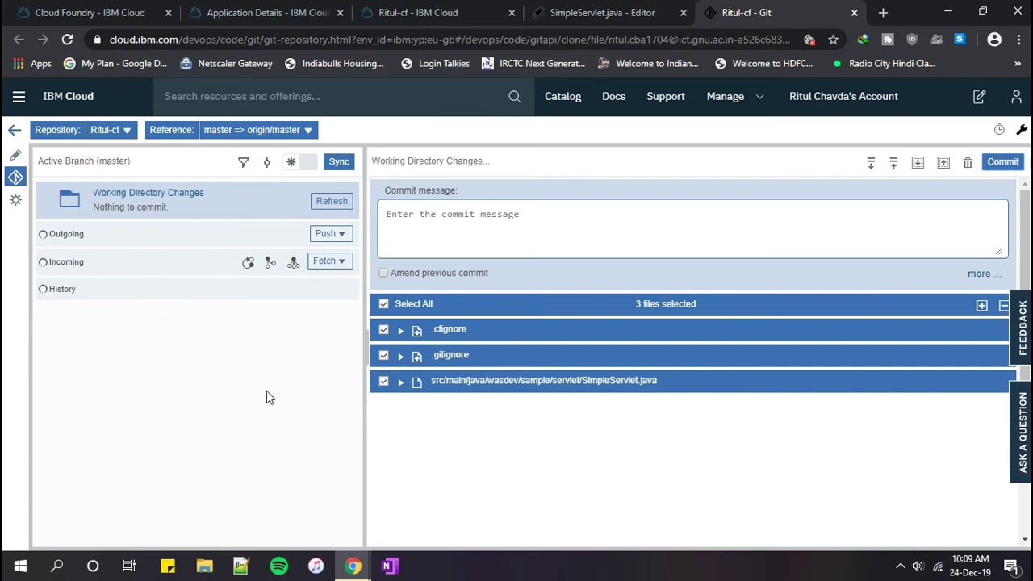
Step: Push the outgoing commit to origin/master and sync the master branch with the remote
click(326, 233)
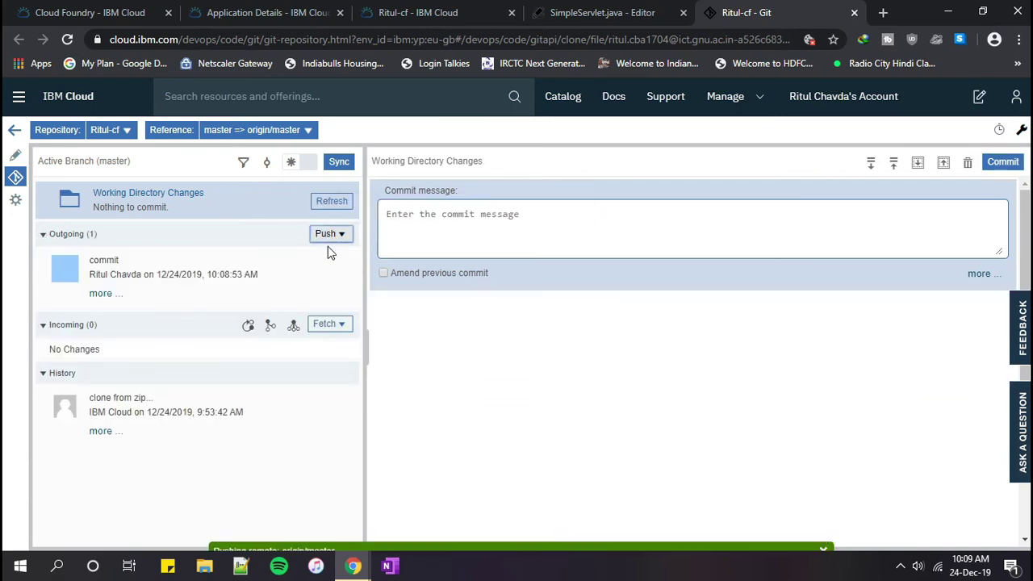
click(347, 236)
click(342, 251)
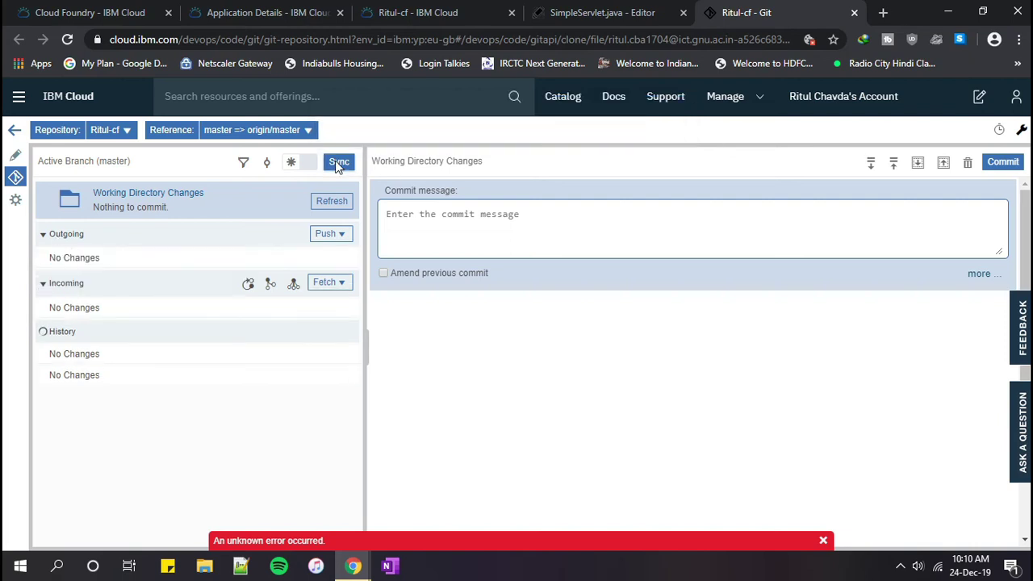
click(339, 163)
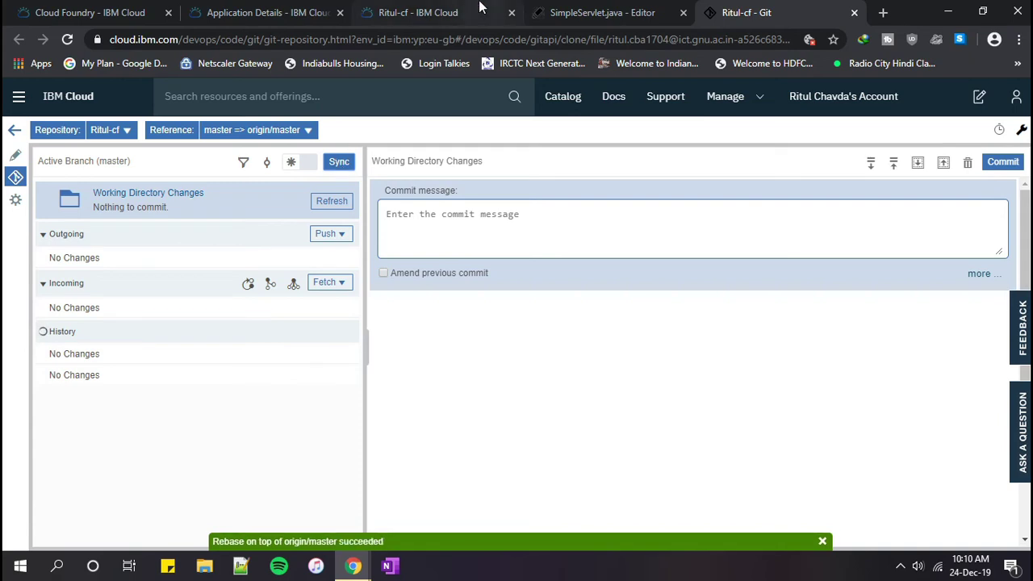
click(329, 166)
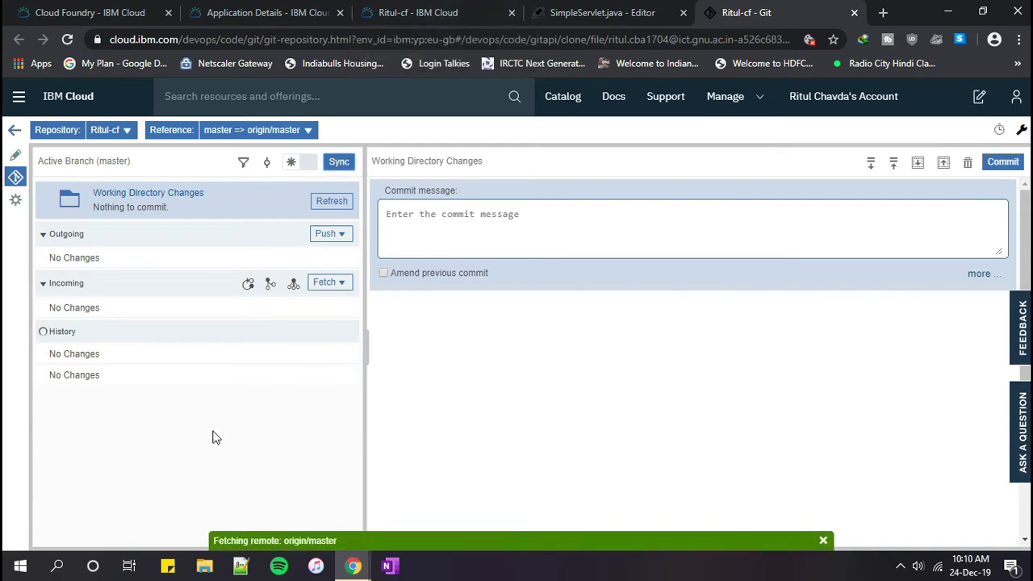
Step: Open the Delivery Pipeline from the toolchain overview in a new tab and examine the Build Stage and Deploy Stage status
click(395, 13)
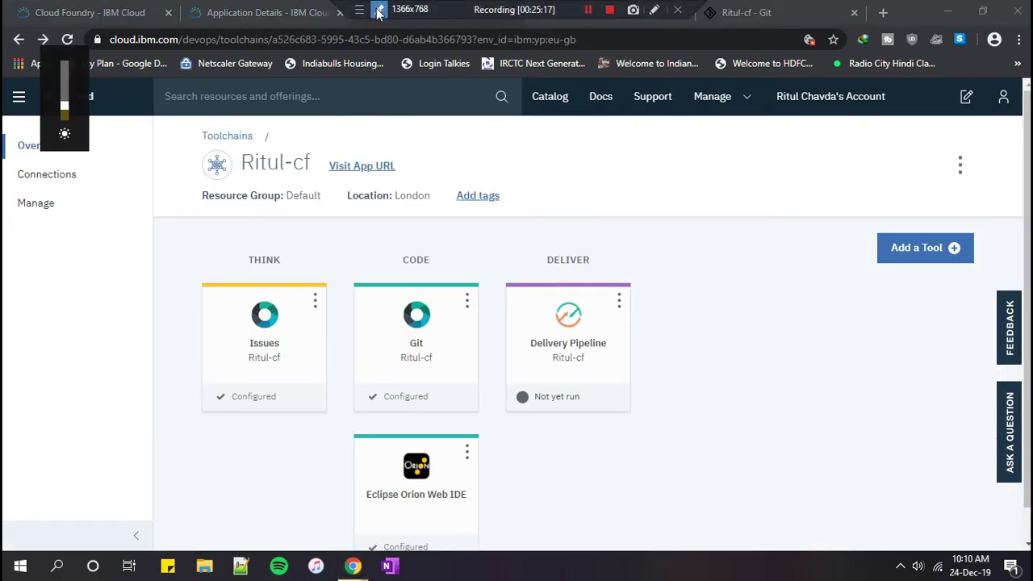
click(571, 401)
click(548, 11)
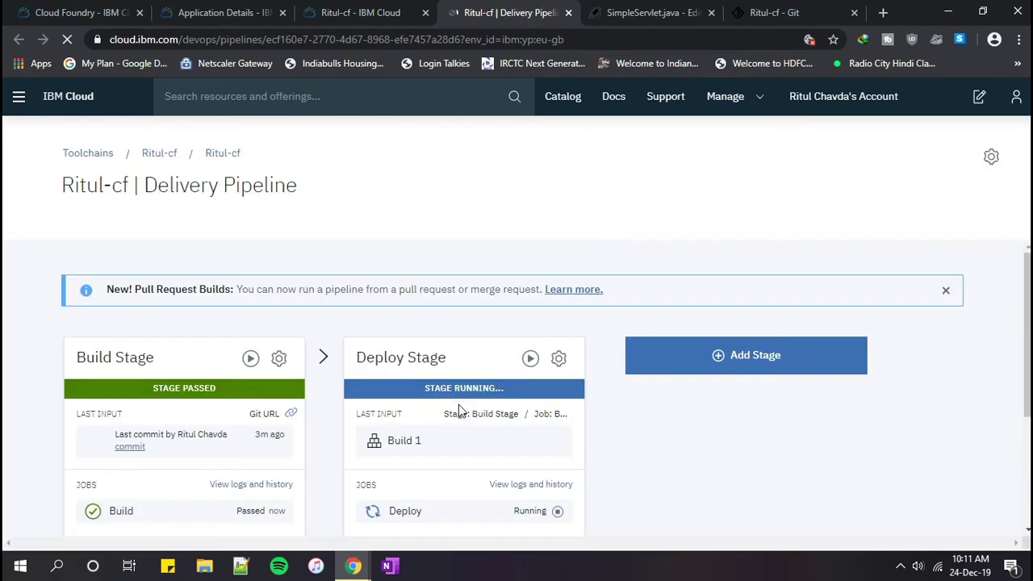
scroll(484, 410, down, 2)
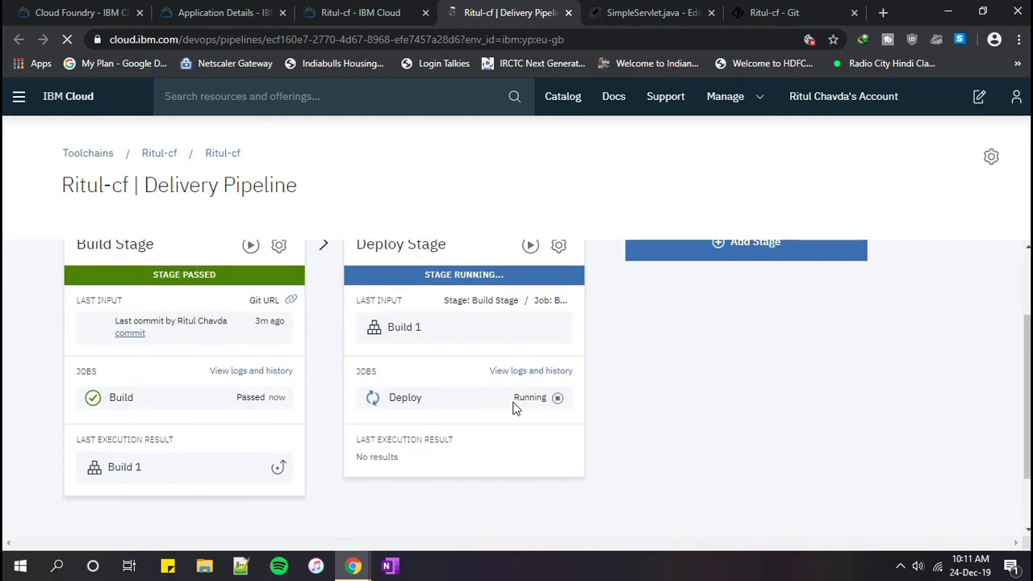
Step: Visit the app's URL from the toolchain overview in a new tab and move that tab after all other open tabs
scroll(612, 524, up, 2)
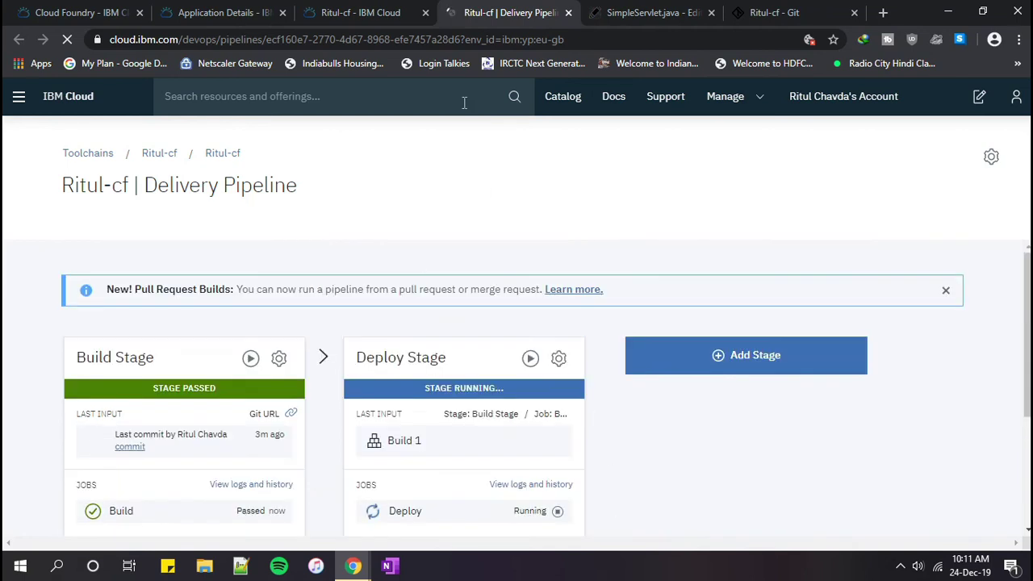
click(347, 14)
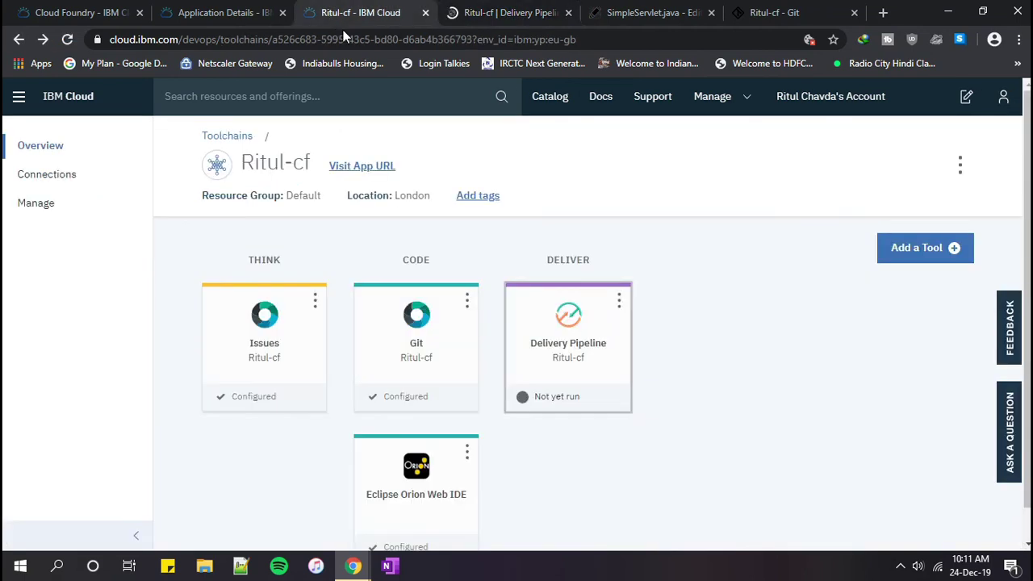
click(381, 165)
drag(545, 11, 798, 10)
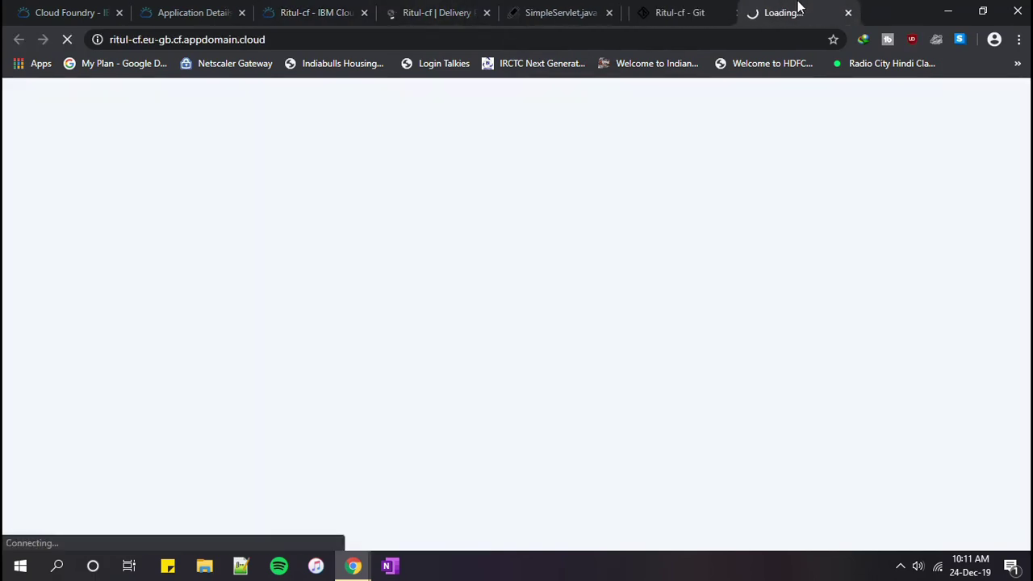
Step: Check the Deploy Stage in the Delivery Pipeline until it finishes, and reload the deployed app page
click(431, 10)
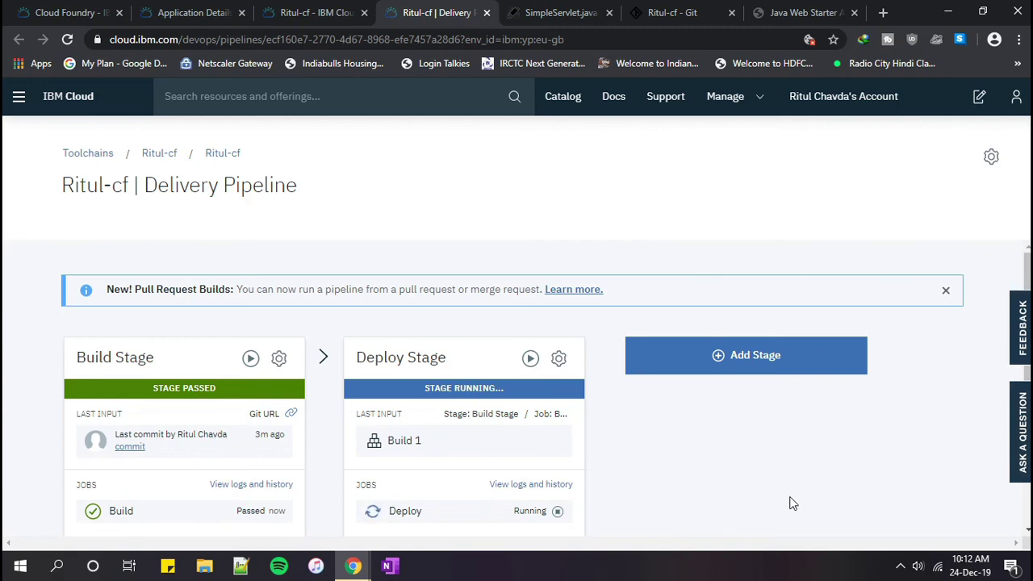
scroll(791, 500, down, 2)
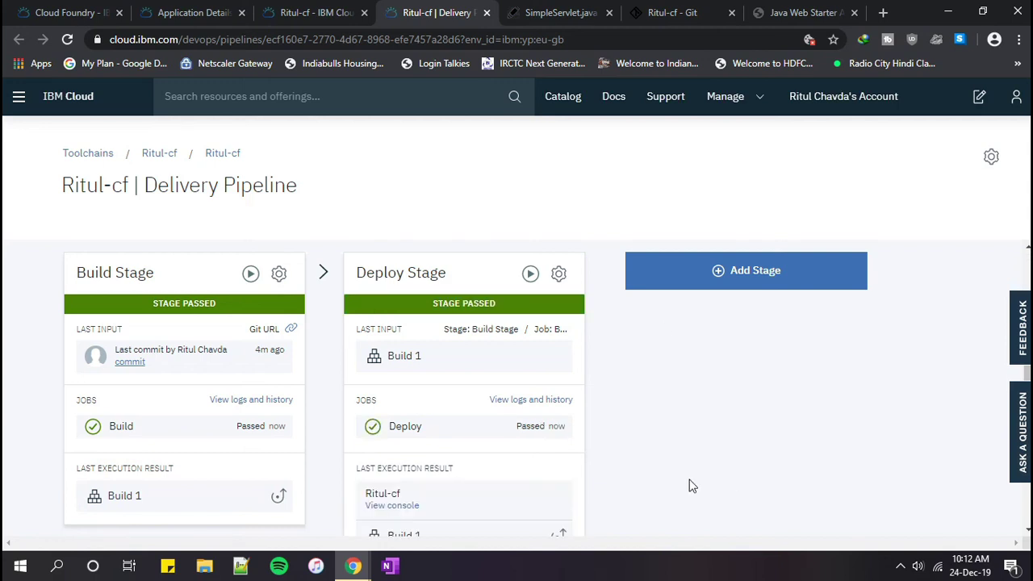
click(800, 12)
key(F5)
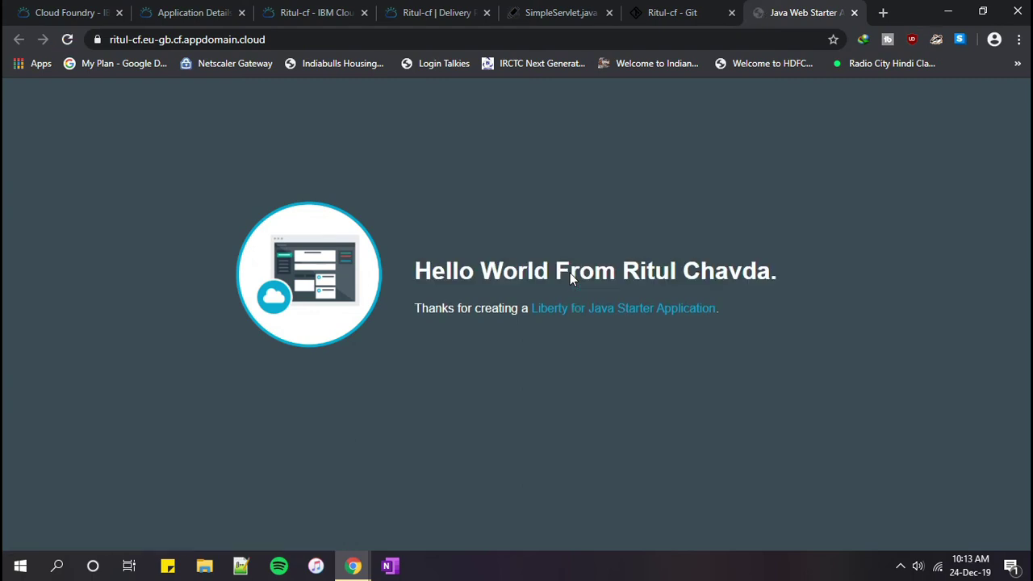
key(alt+Tab)
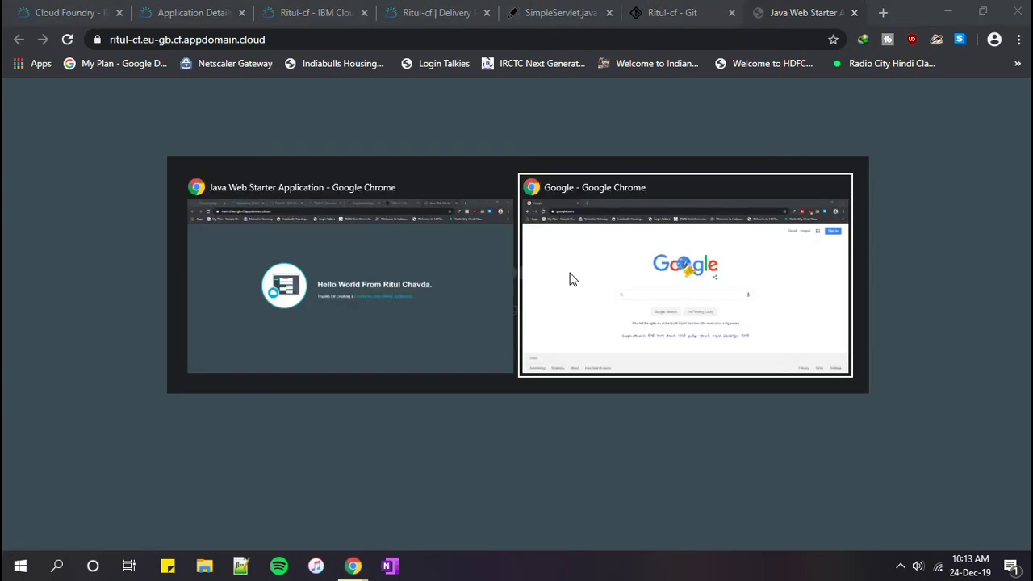
key(alt+Tab)
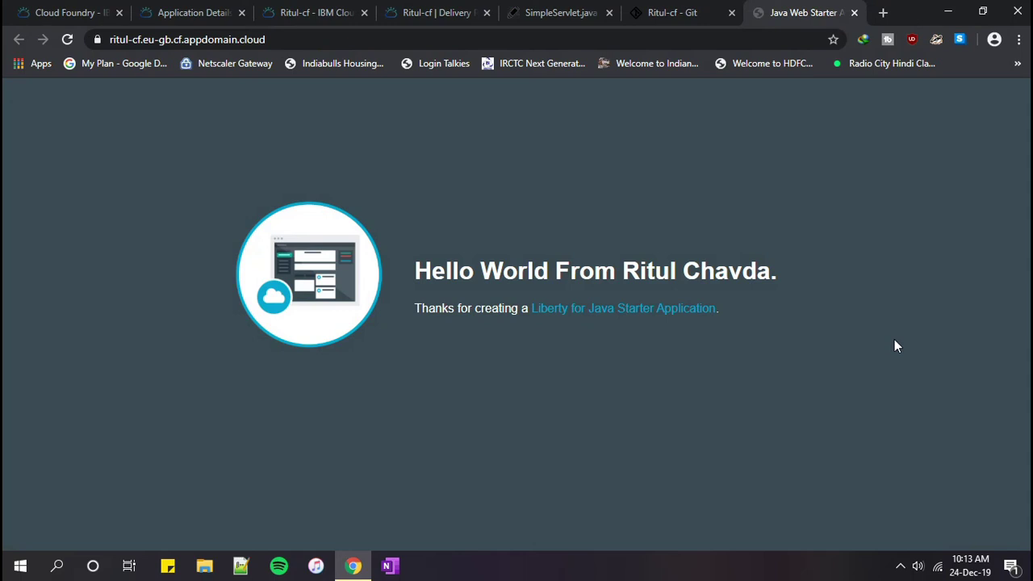
Step: Review the Build Stage and Deploy Stage in the Delivery Pipeline alongside the deployed app page
click(674, 10)
click(464, 11)
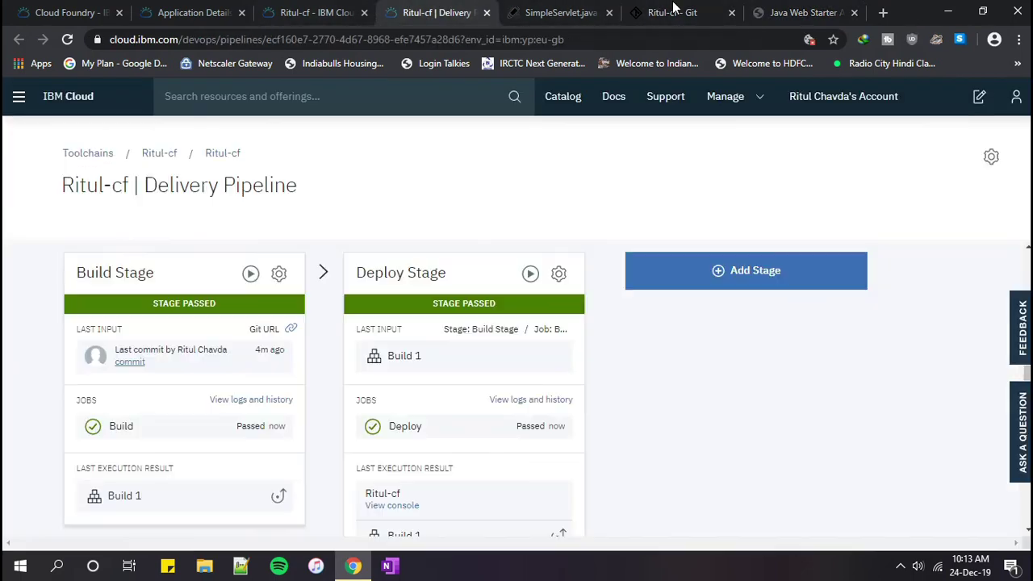
click(799, 12)
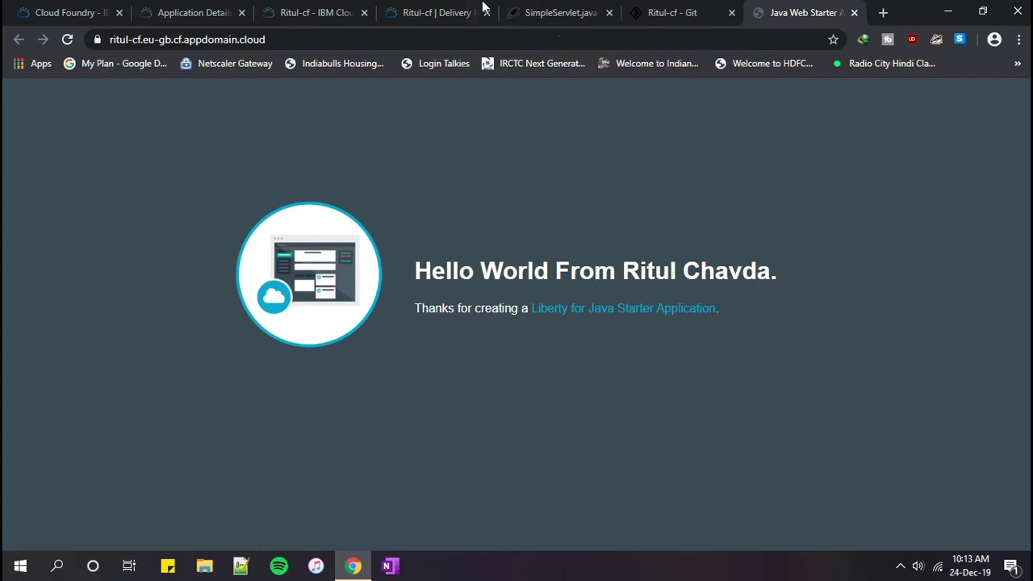
mouse_move(448, 3)
click(456, 9)
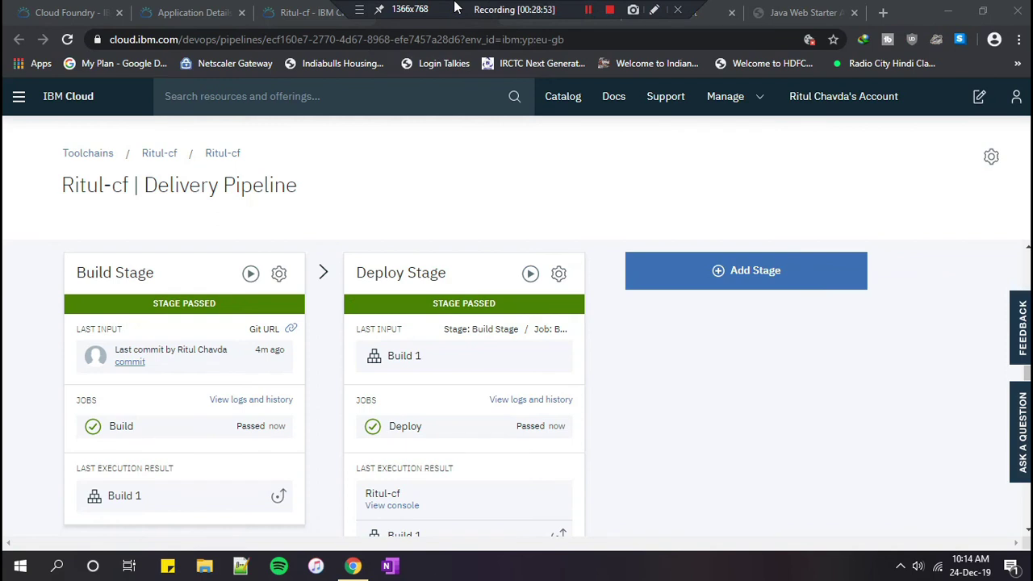
click(781, 9)
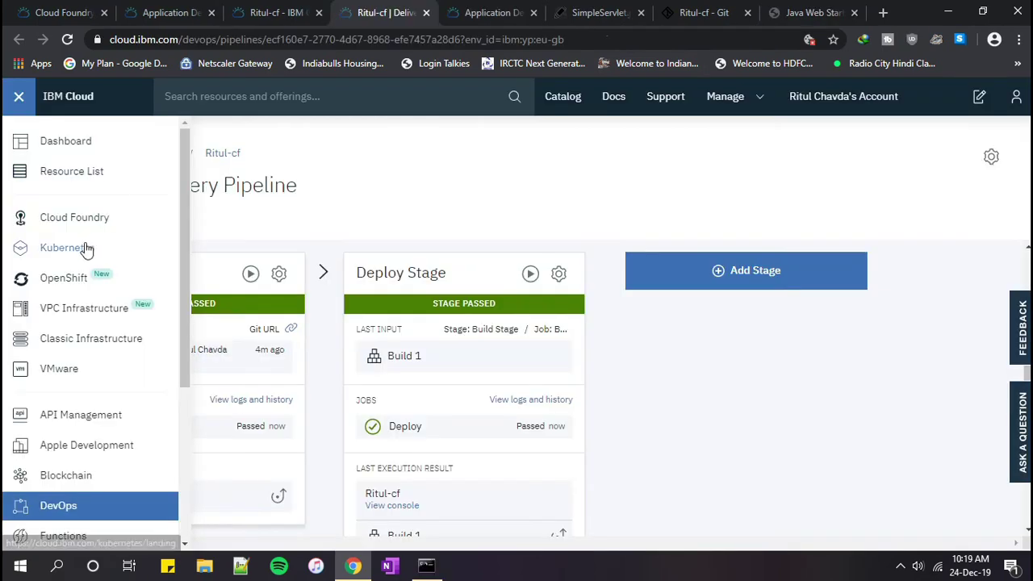
Step: Close the IBM Cloud navigation menu and visit the app's URL from the London application details page
click(18, 96)
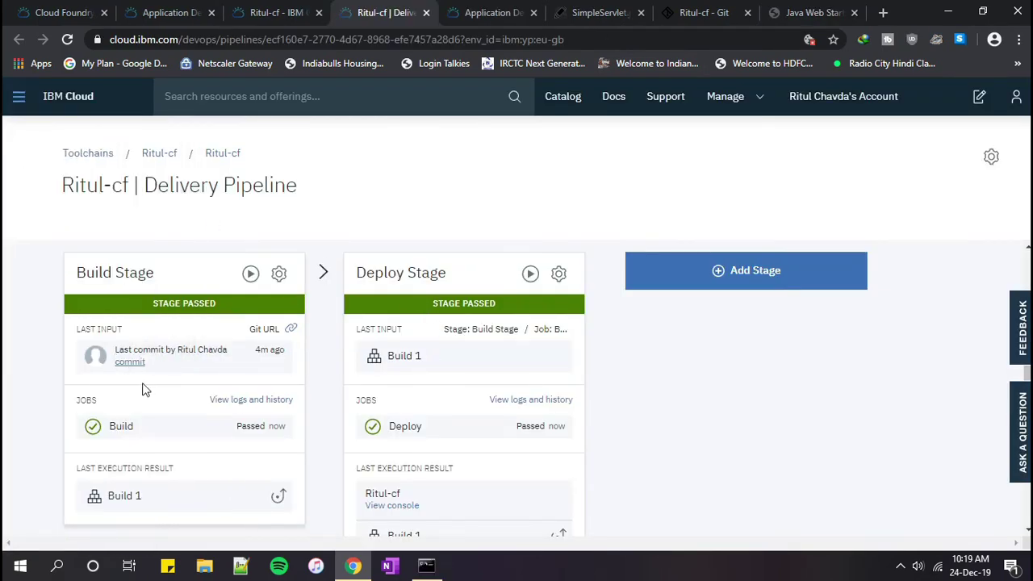
click(185, 20)
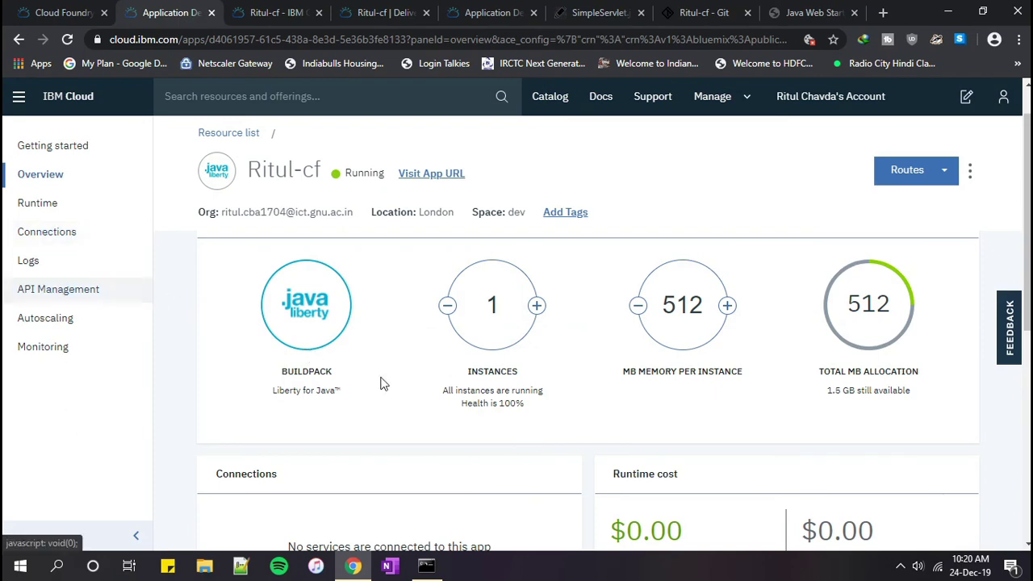
click(428, 174)
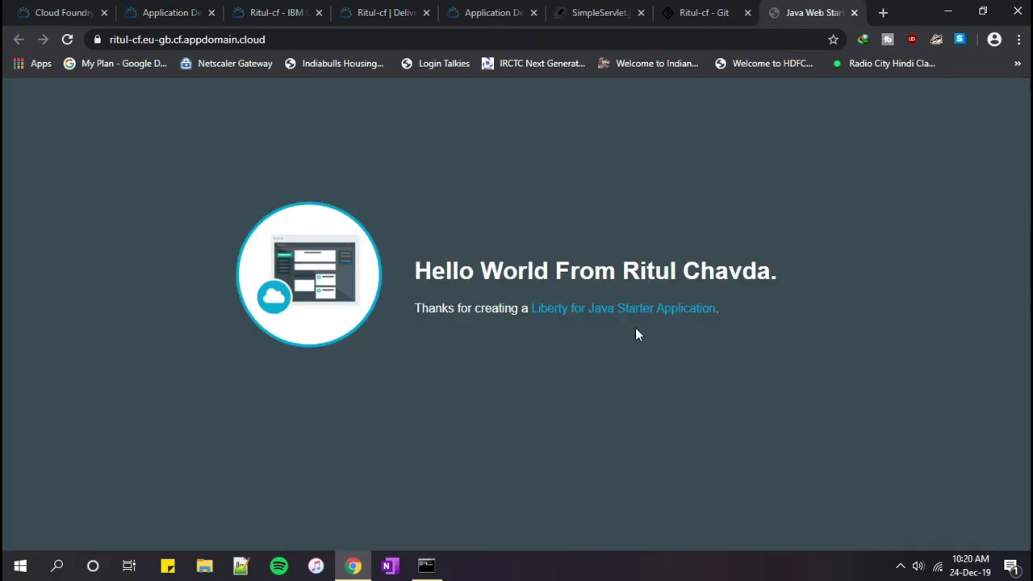
Step: Look through the open pipeline and application details pages, and visit the app's URL from the toolchain overview in a new tab
click(386, 12)
click(494, 12)
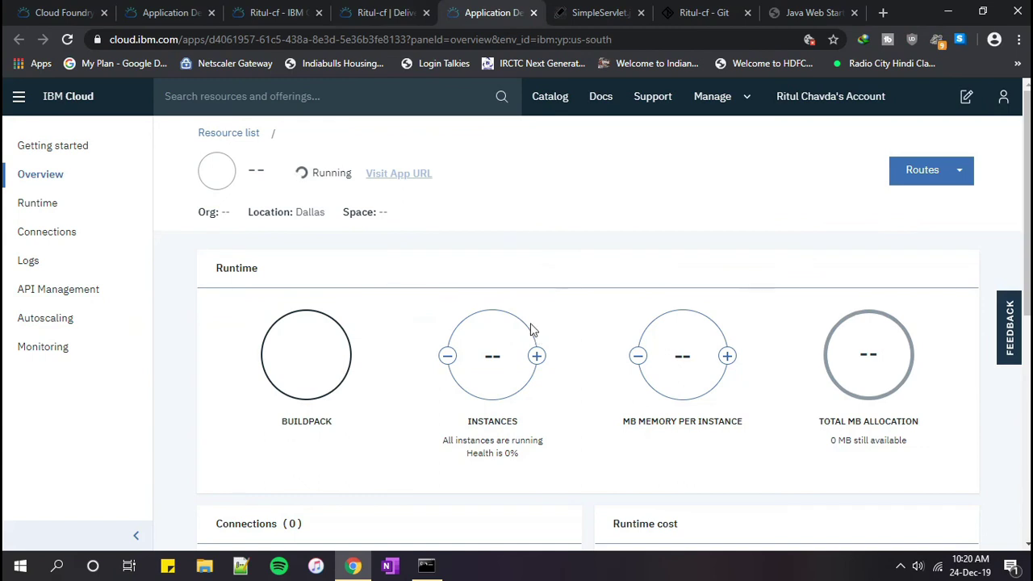
click(375, 12)
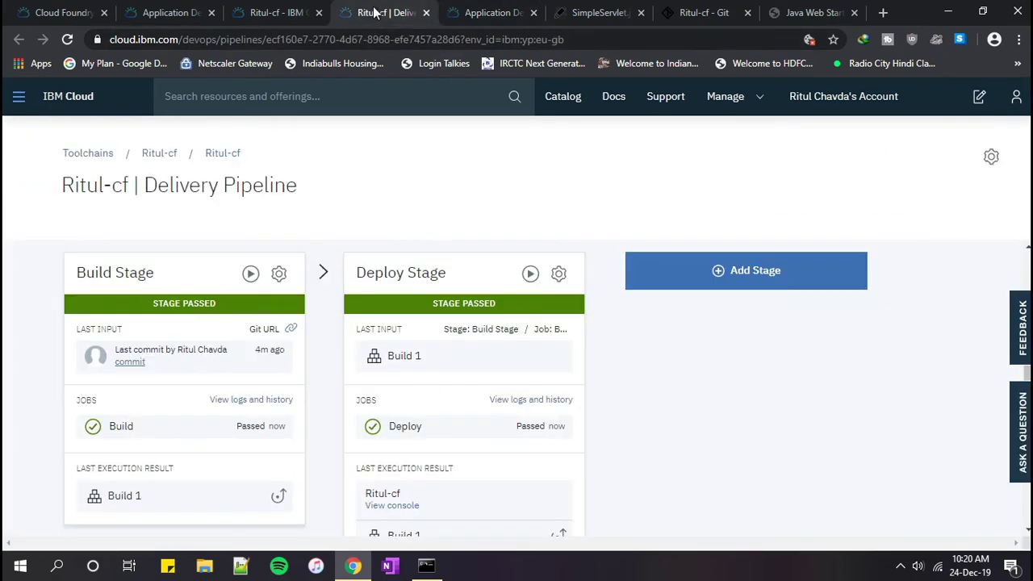
click(269, 15)
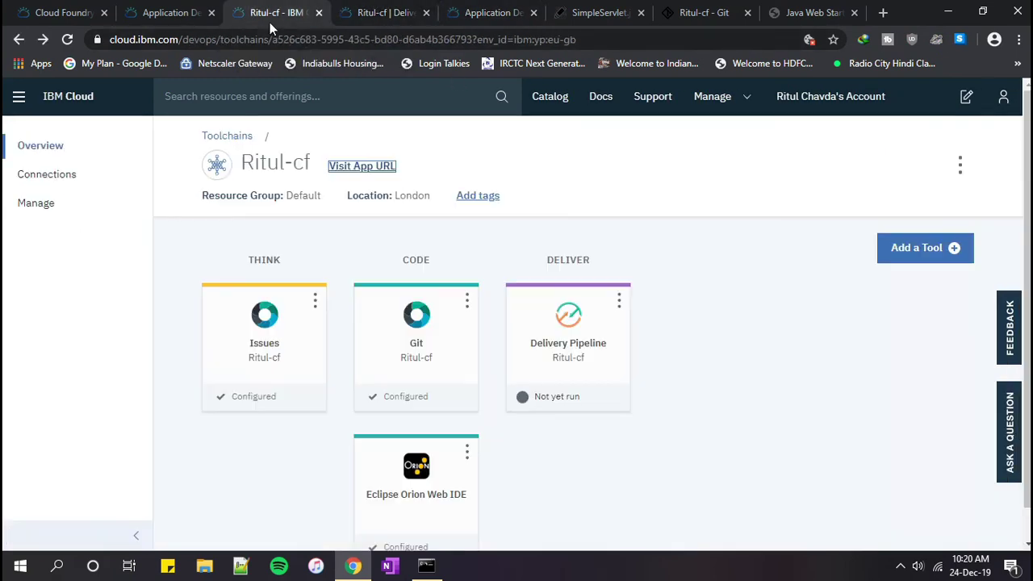
click(376, 168)
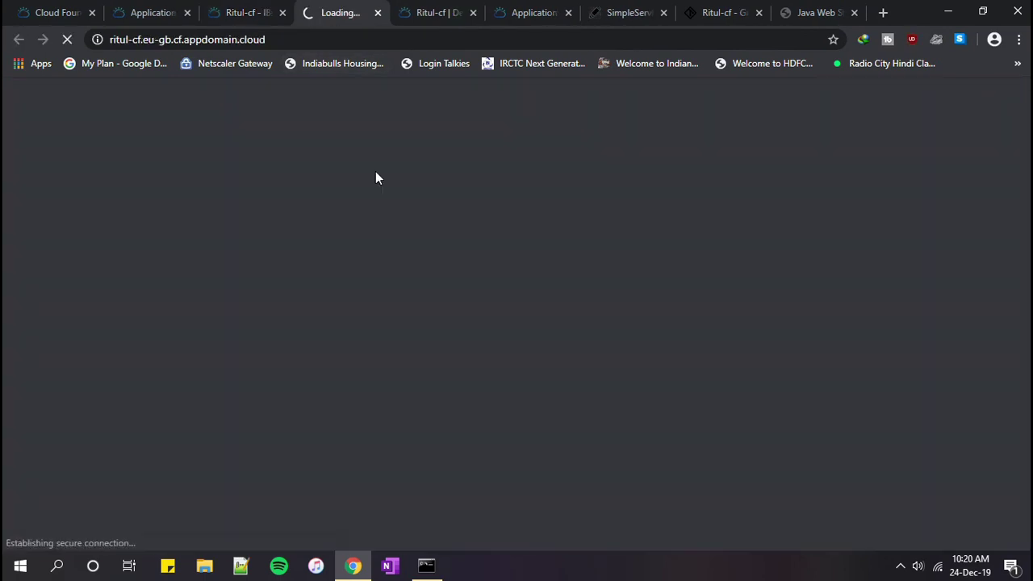